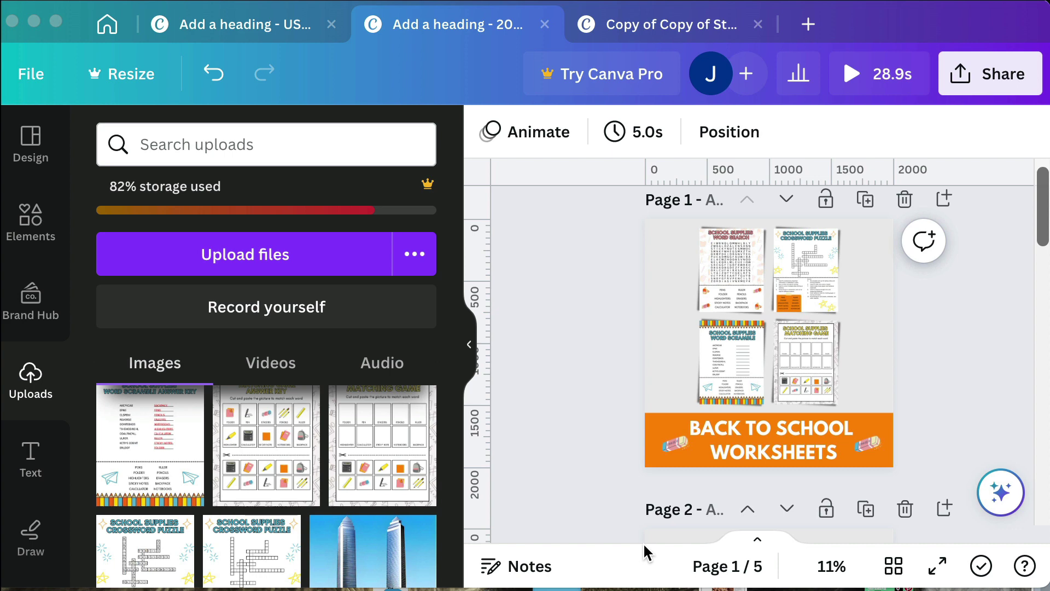
Step: Open the Audio library and browse the Happy, Pop and Epic music tracks
scroll(689, 420, "down", 15)
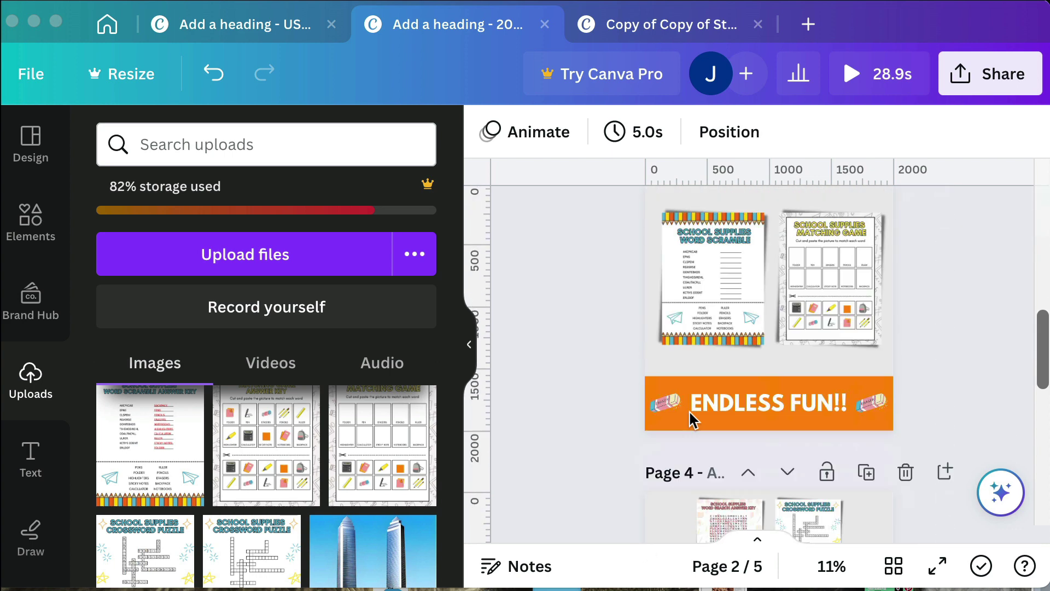
scroll(690, 418, "down", 3)
scroll(690, 419, "up", 20)
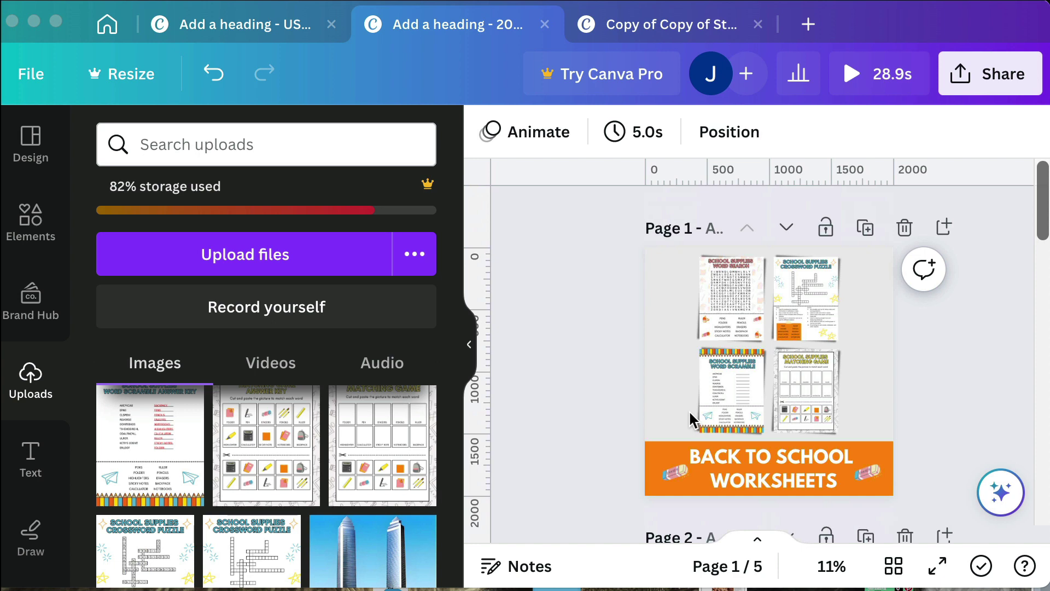
scroll(25, 478, "down", 5)
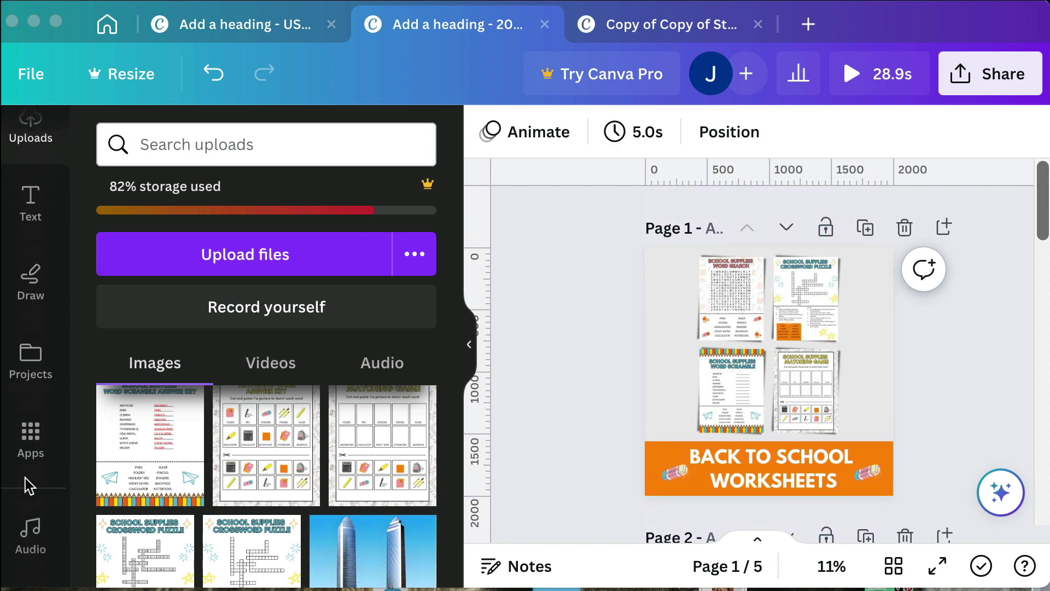
scroll(25, 478, "down", 1)
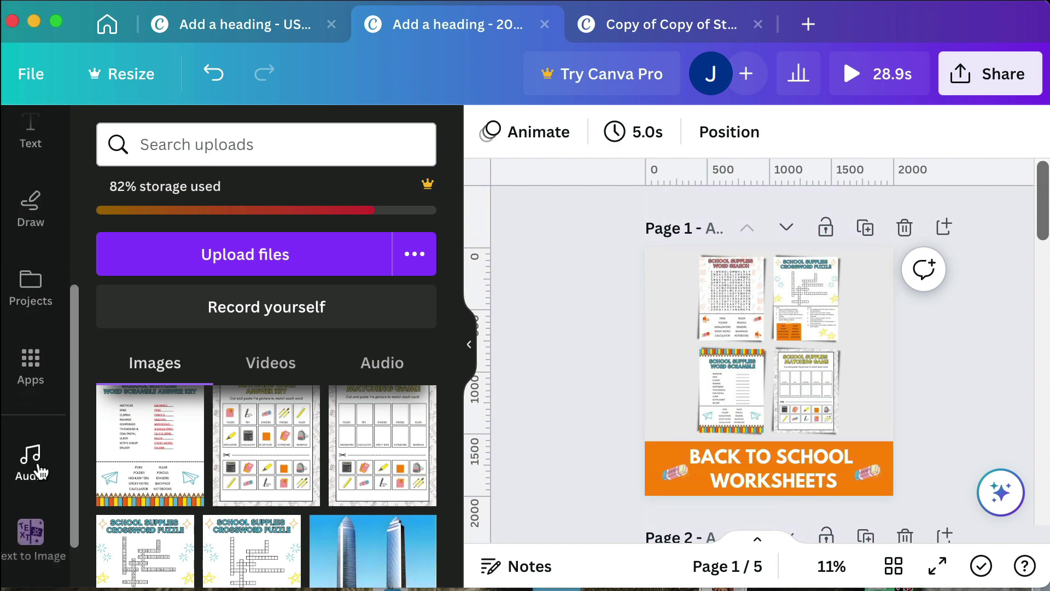
left_click(40, 469)
scroll(312, 406, "down", 3)
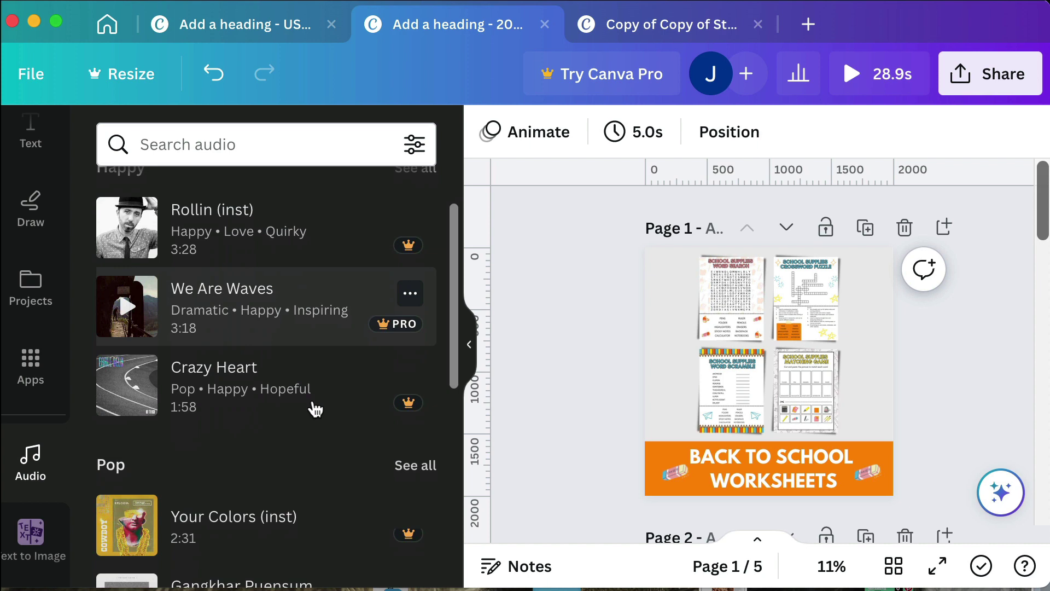
scroll(313, 406, "up", 2)
scroll(313, 406, "down", 5)
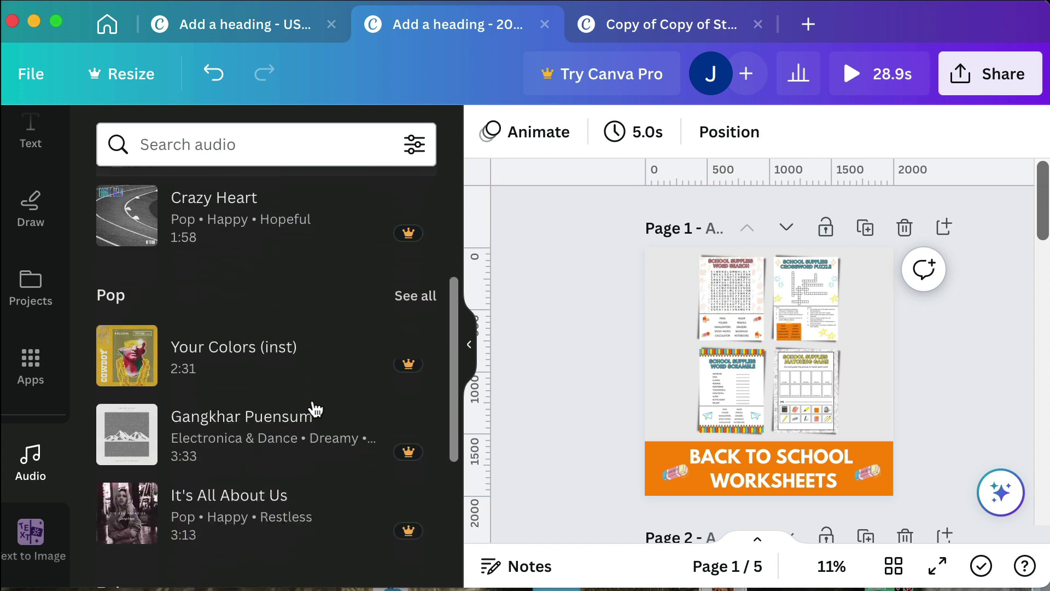
scroll(327, 446, "down", 8)
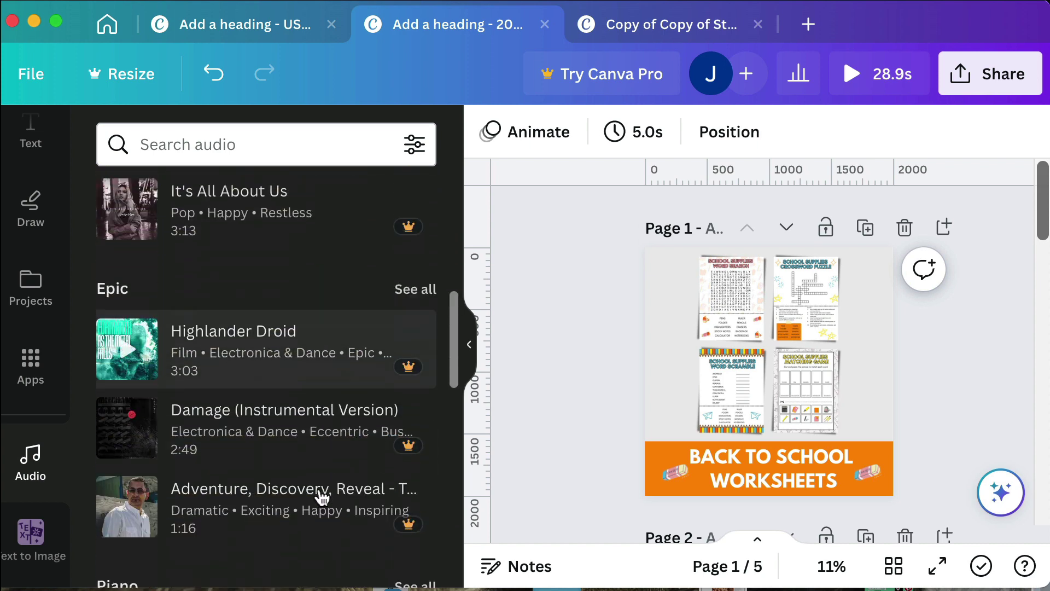
scroll(322, 498, "up", 12)
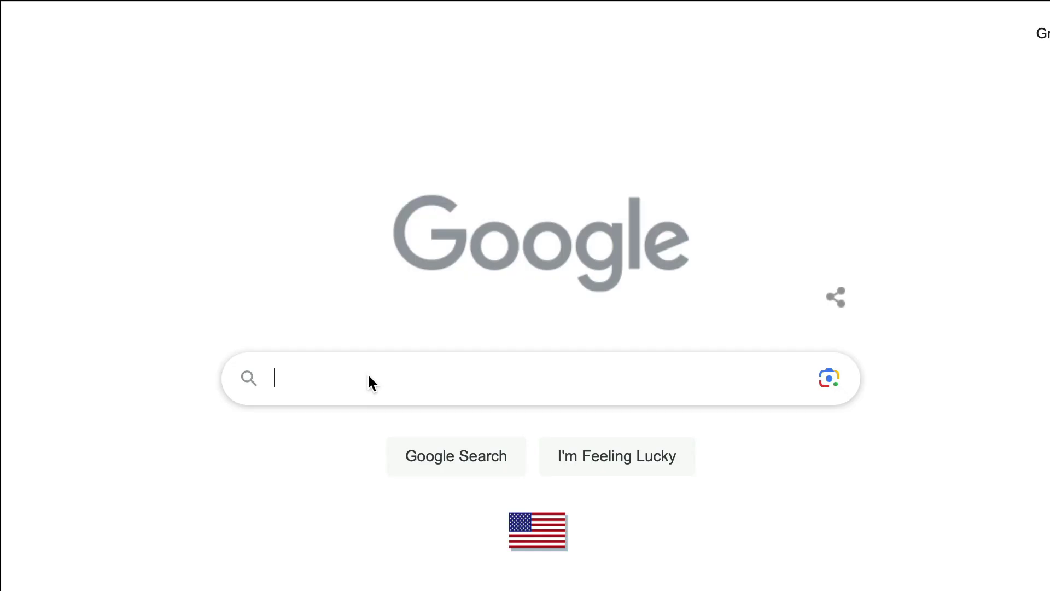
Step: Search Google for 'pixabay'
type("pixabay")
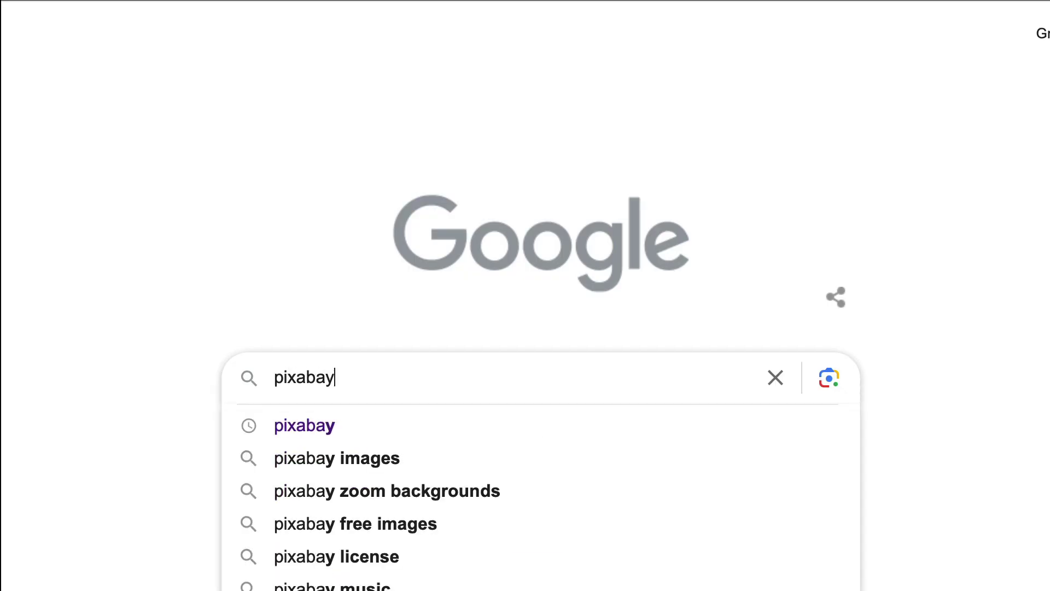
key("Return")
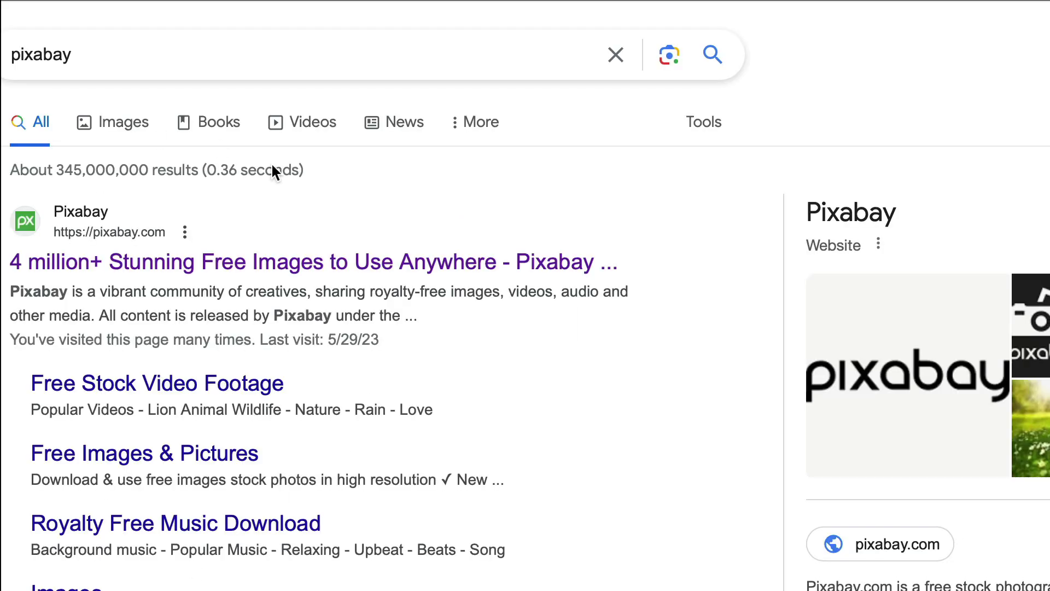
Step: Browse Pixabay's royalty-free Music section filtered to the upbeat tag
left_click(122, 259)
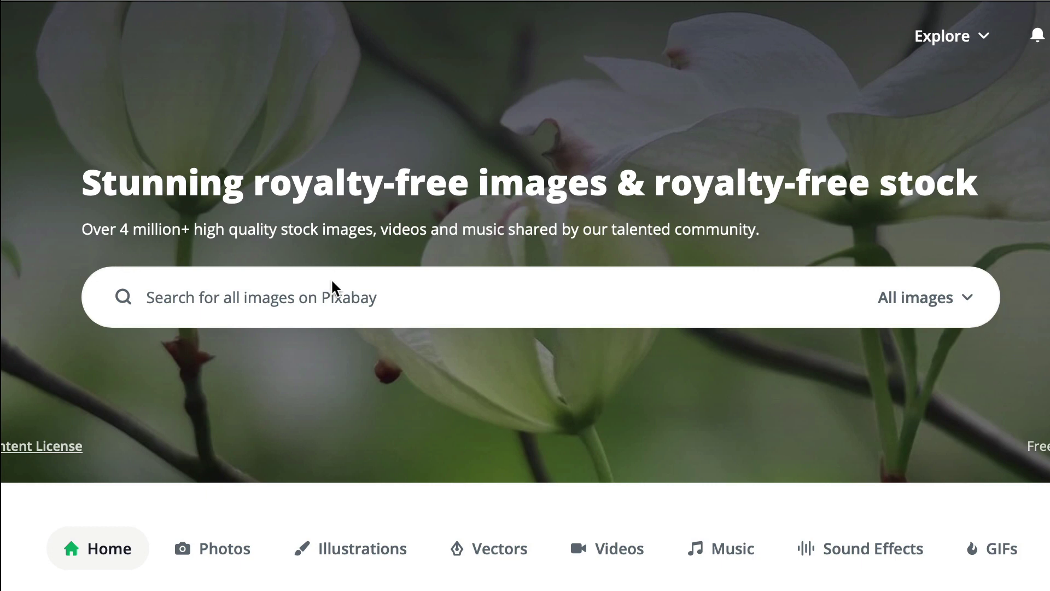
left_click(332, 299)
left_click(731, 549)
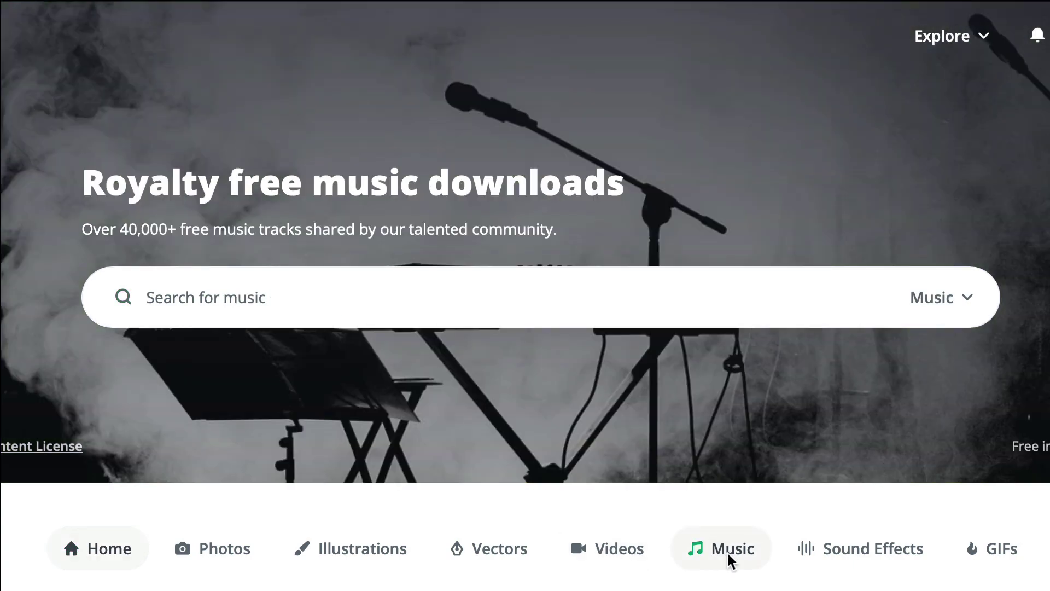
scroll(654, 415, "down", 5)
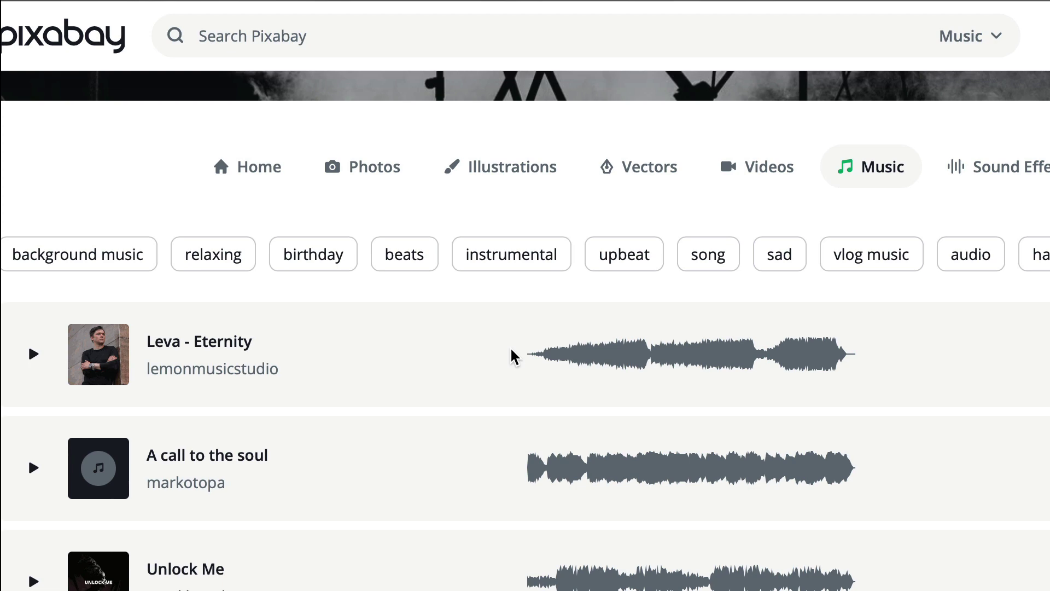
left_click(611, 253)
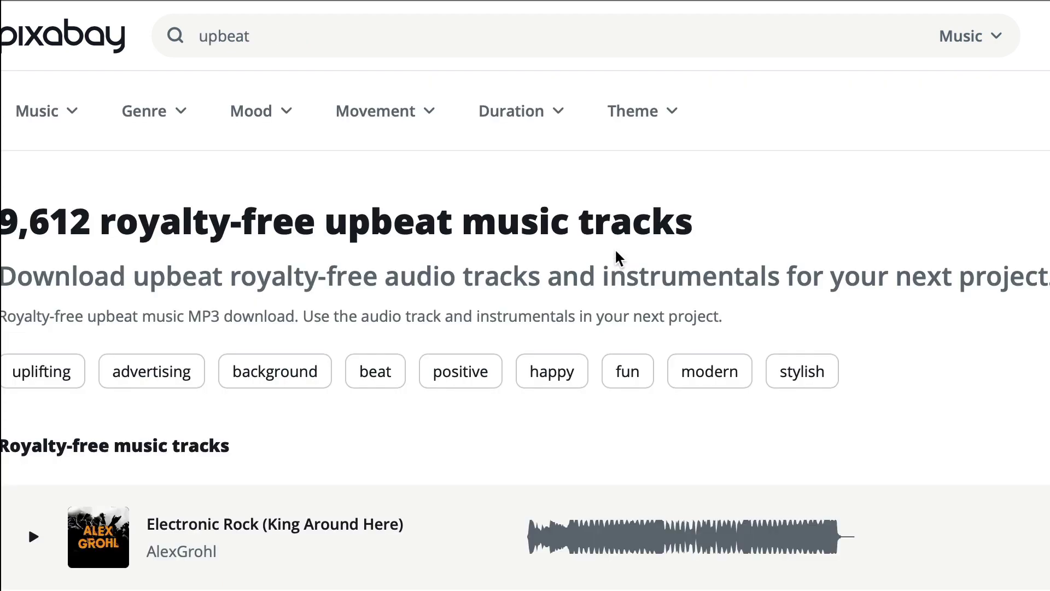
scroll(618, 257, "down", 5)
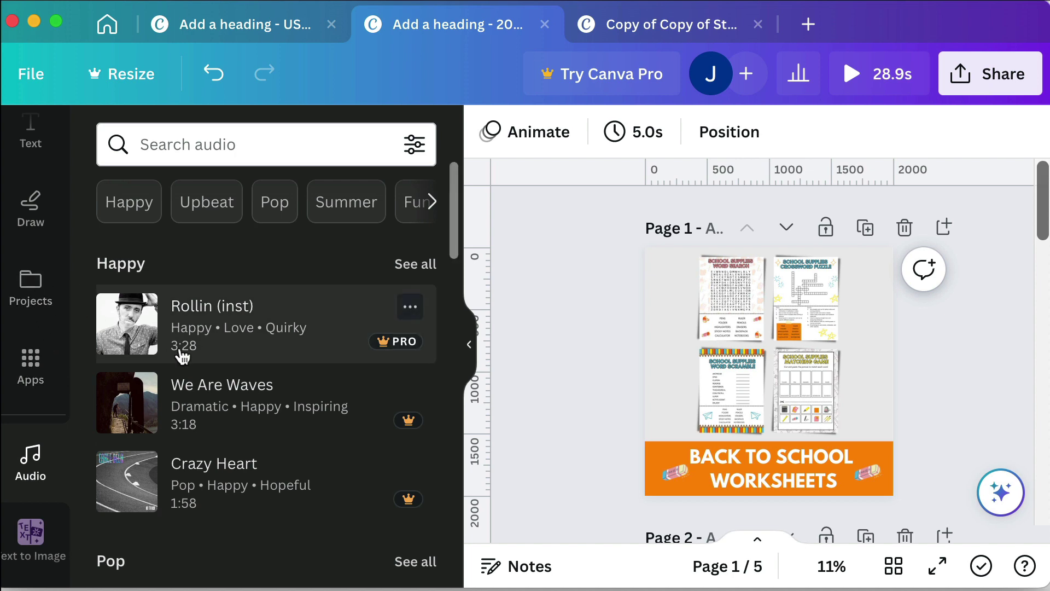
Step: Show the uploaded audio files in the Uploads panel
scroll(55, 445, "down", 2)
scroll(57, 453, "up", 2)
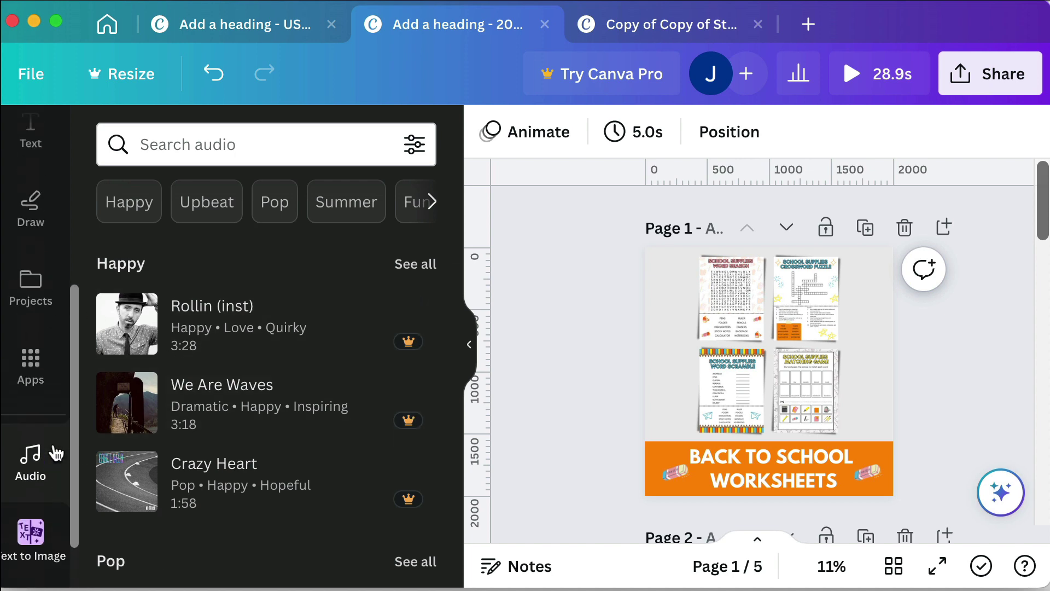
scroll(54, 453, "up", 3)
left_click(32, 306)
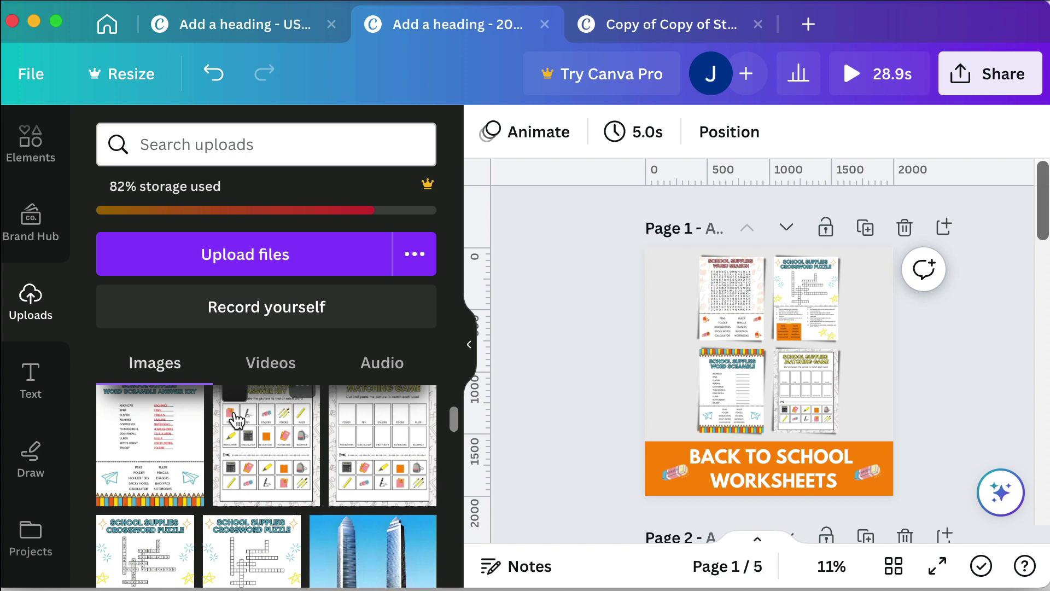
left_click(384, 376)
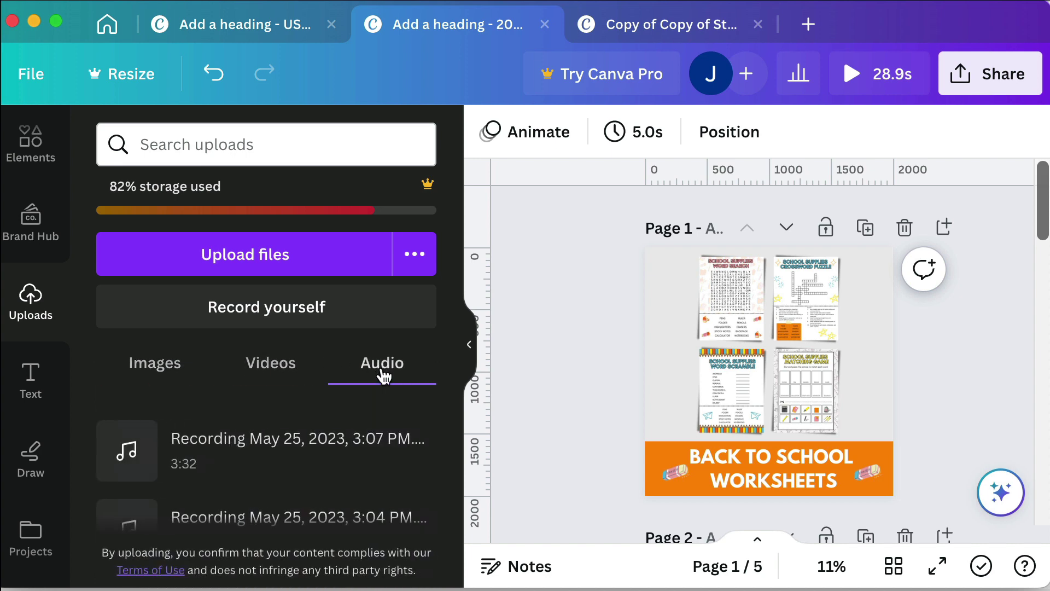
Step: Add the uploaded sunshine-108600.mp3 track to the design's timeline
scroll(375, 432, "down", 5)
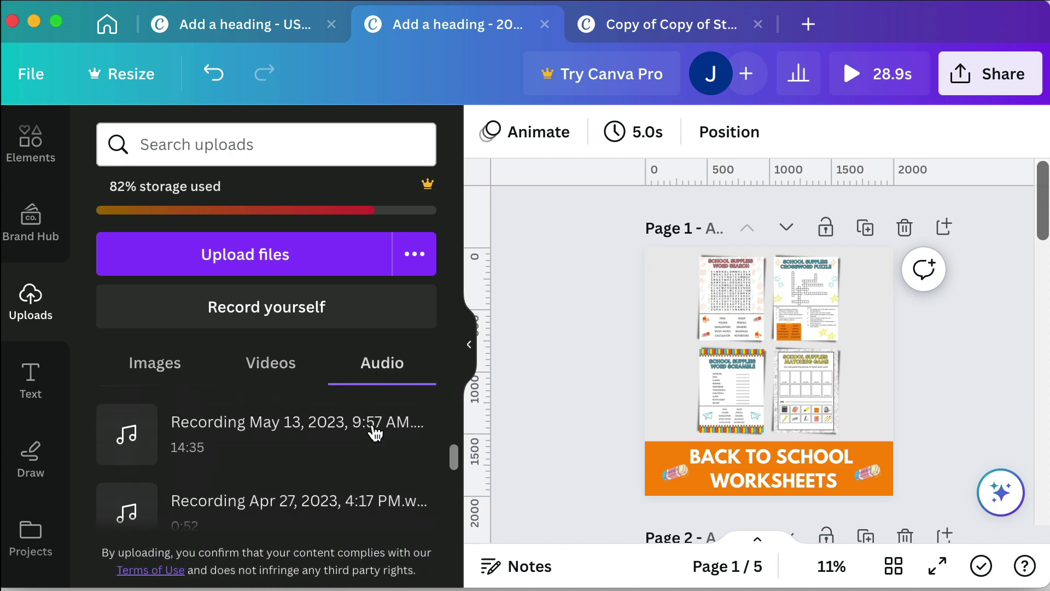
scroll(375, 432, "down", 4)
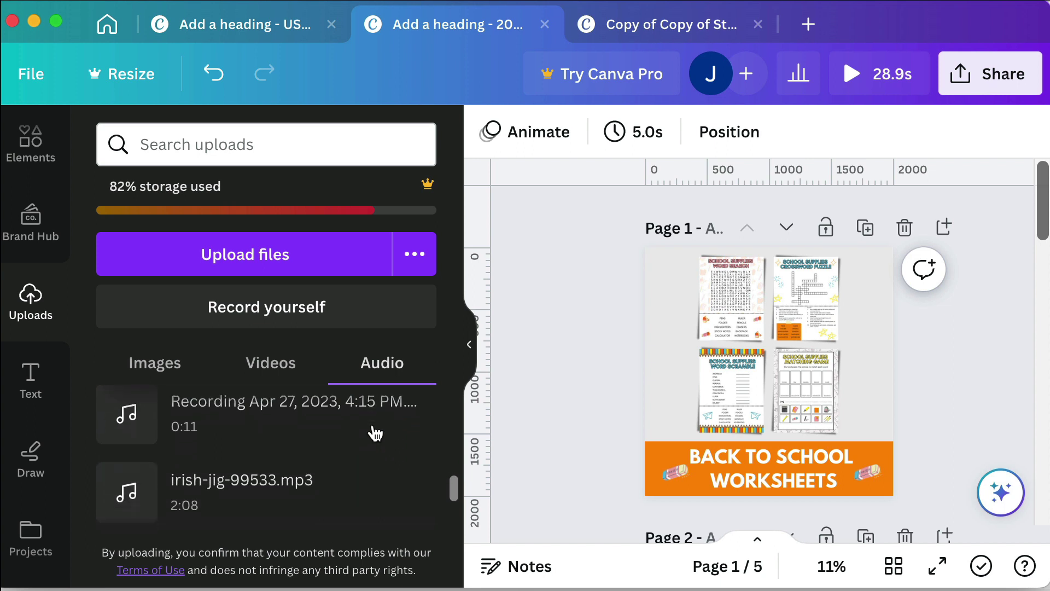
scroll(375, 432, "down", 5)
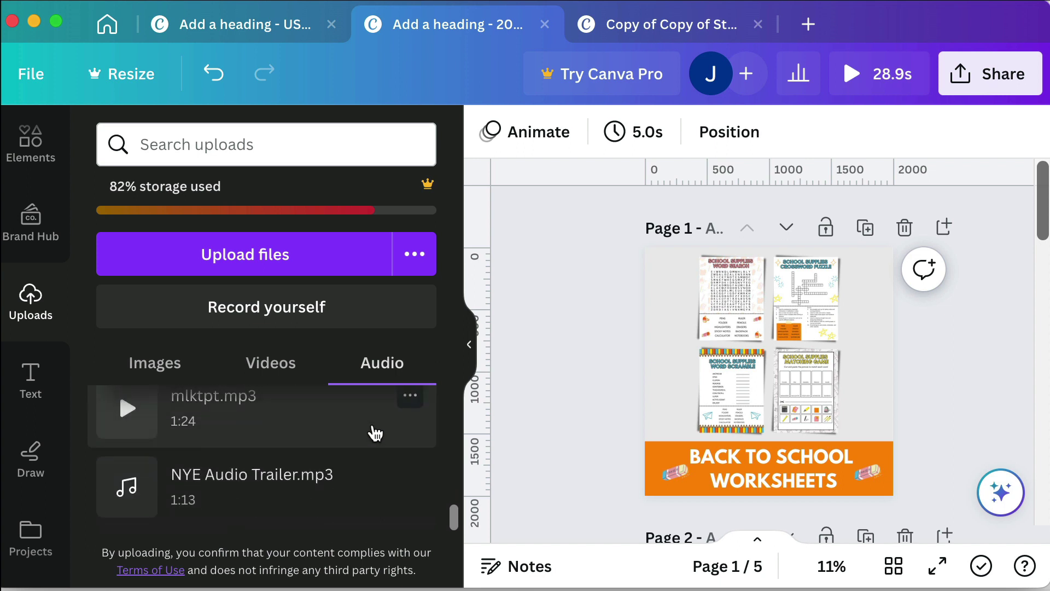
scroll(375, 433, "down", 2)
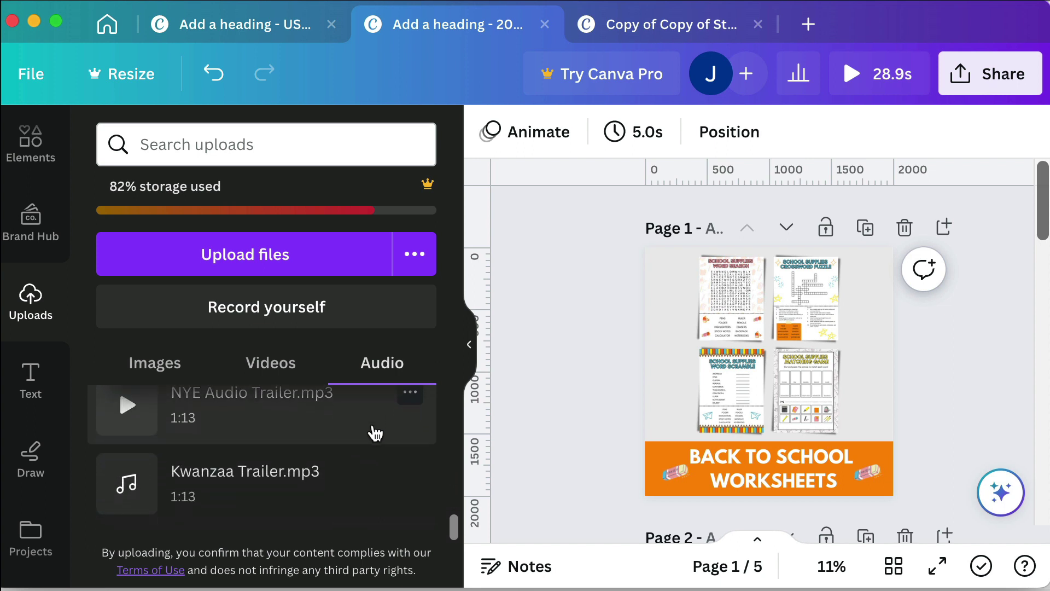
scroll(375, 433, "down", 4)
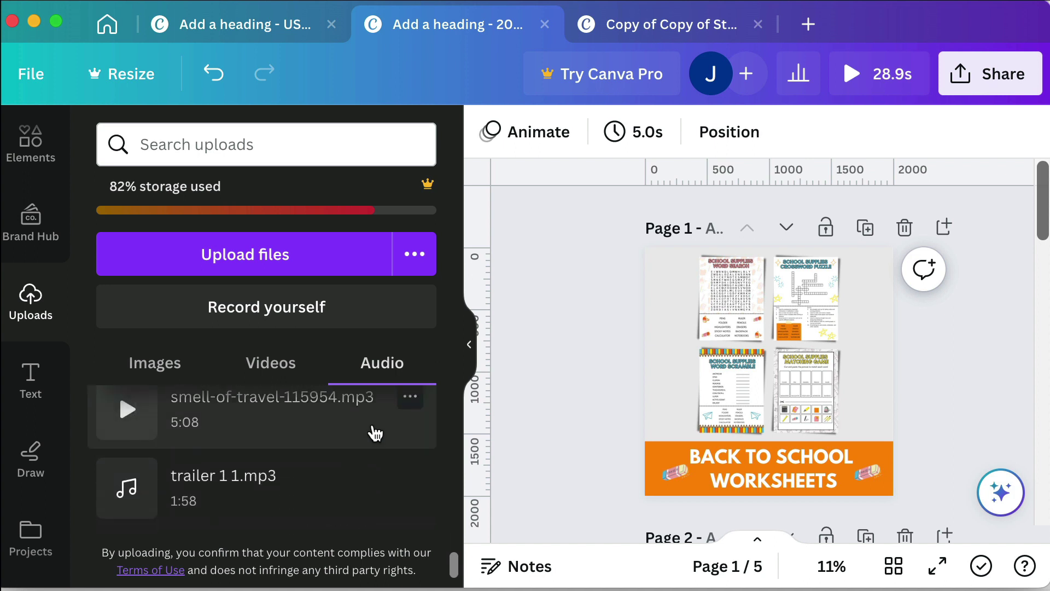
scroll(375, 433, "down", 4)
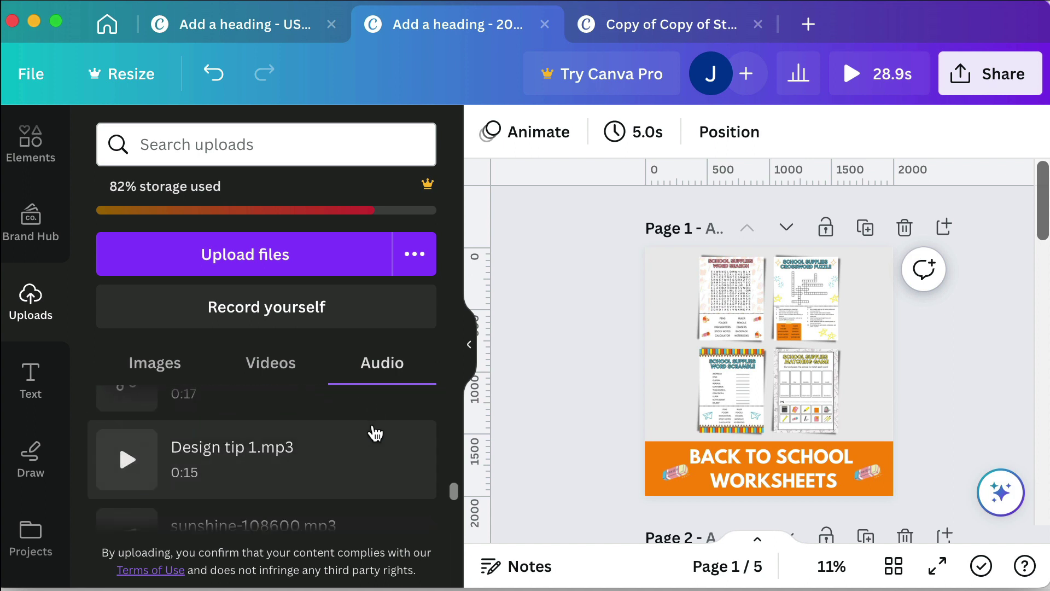
scroll(375, 433, "down", 3)
scroll(370, 458, "up", 1)
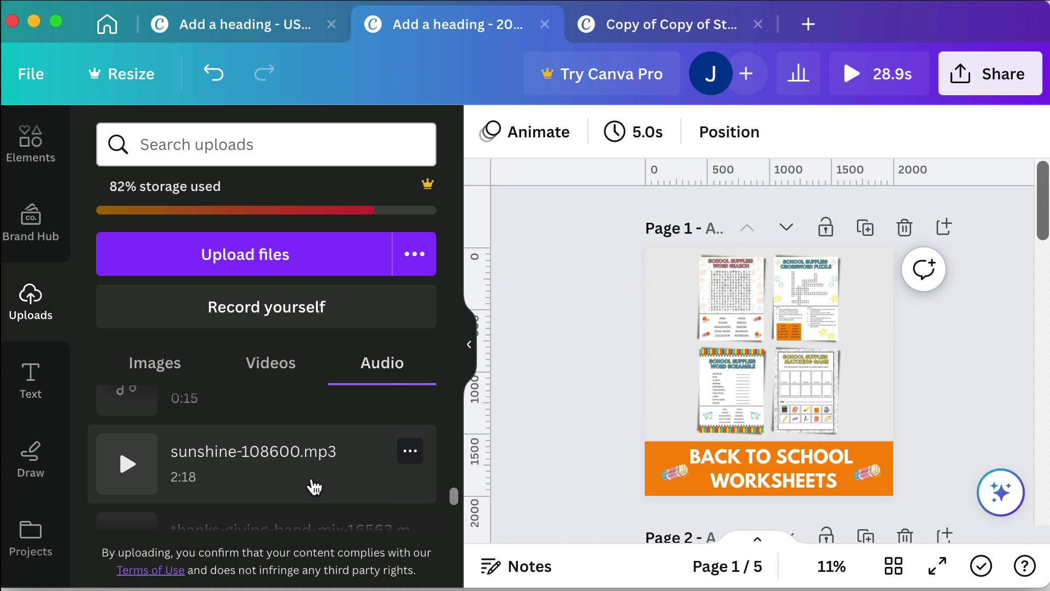
left_click(311, 476)
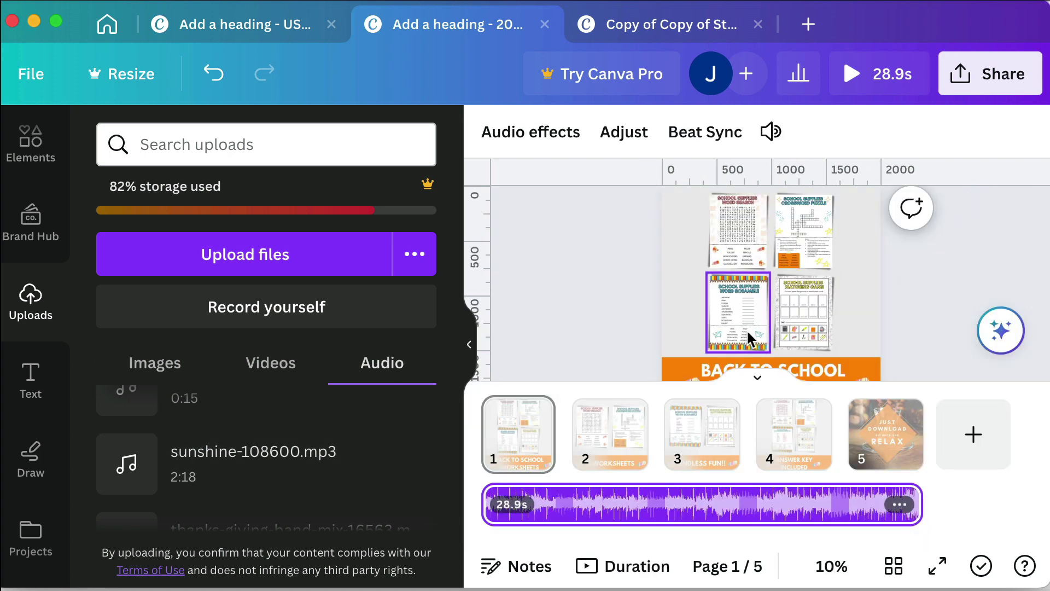
Step: Mute the sunshine-108600.mp3 soundtrack, deselect it and collapse the uploads panel
left_click(771, 137)
left_click(743, 191)
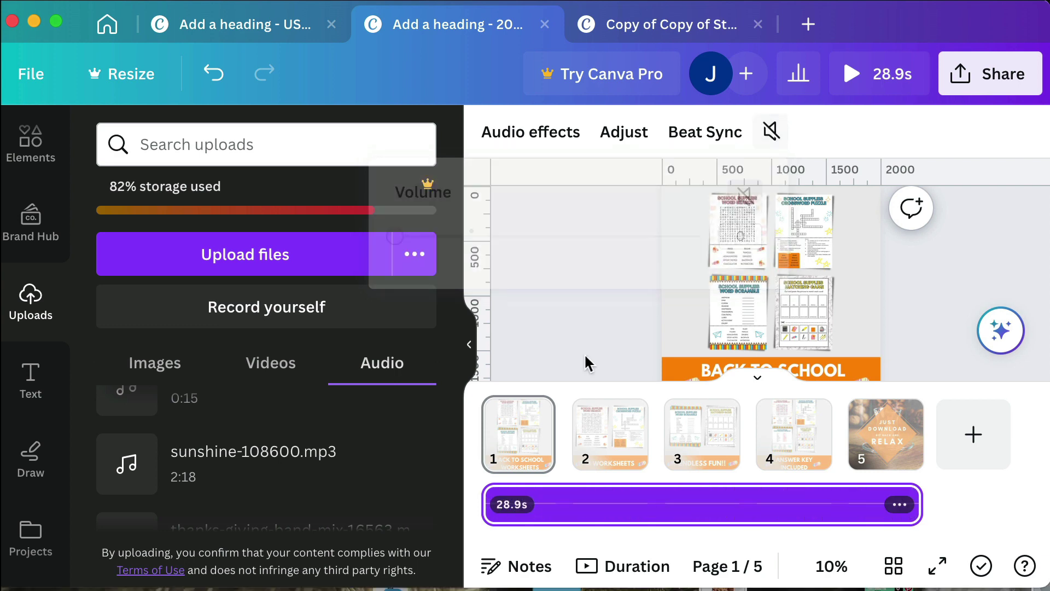
left_click(585, 356)
left_click(471, 346)
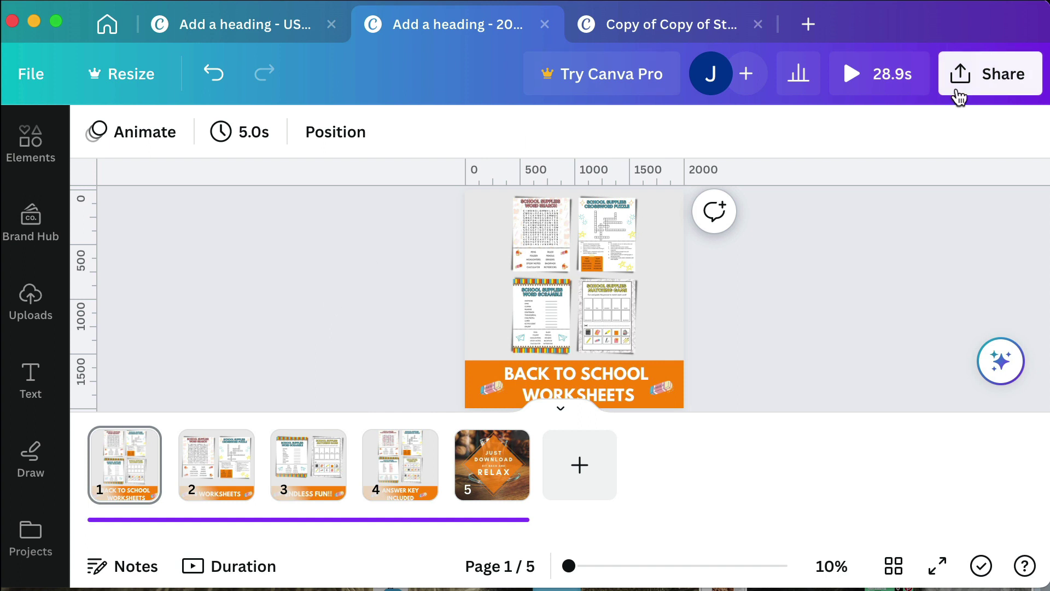
left_click(855, 79)
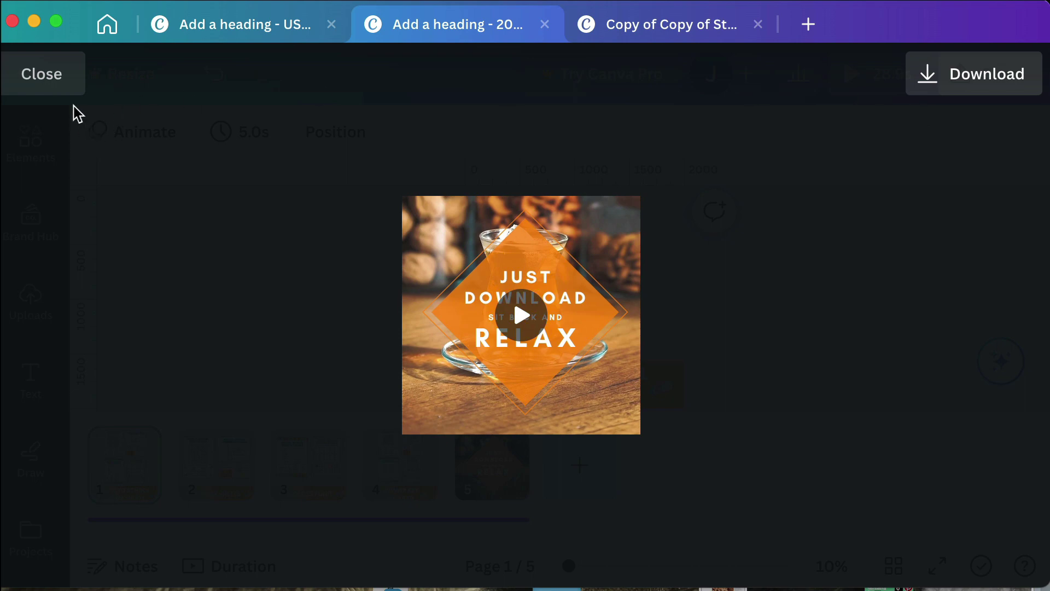
left_click(70, 82)
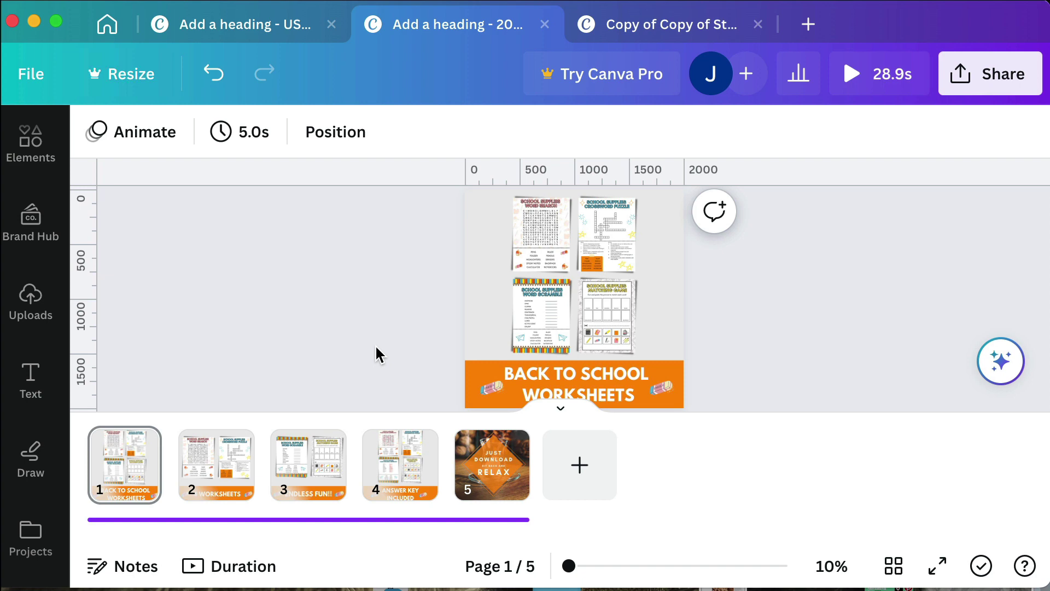
Step: Add sunshine-108600.mp3 from Uploads > Audio as the design's soundtrack
left_click(236, 446)
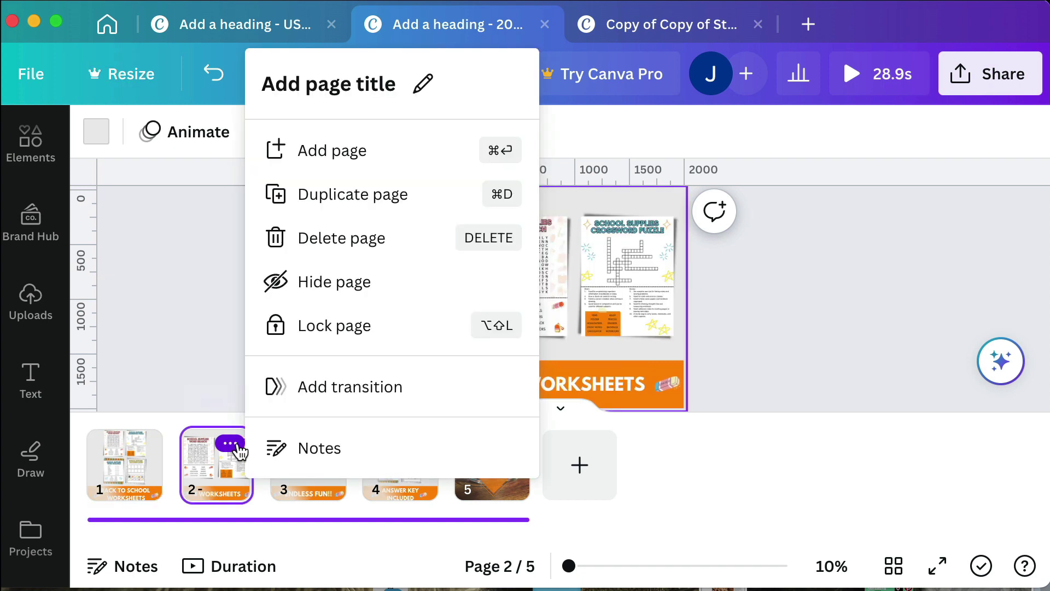
left_click(197, 350)
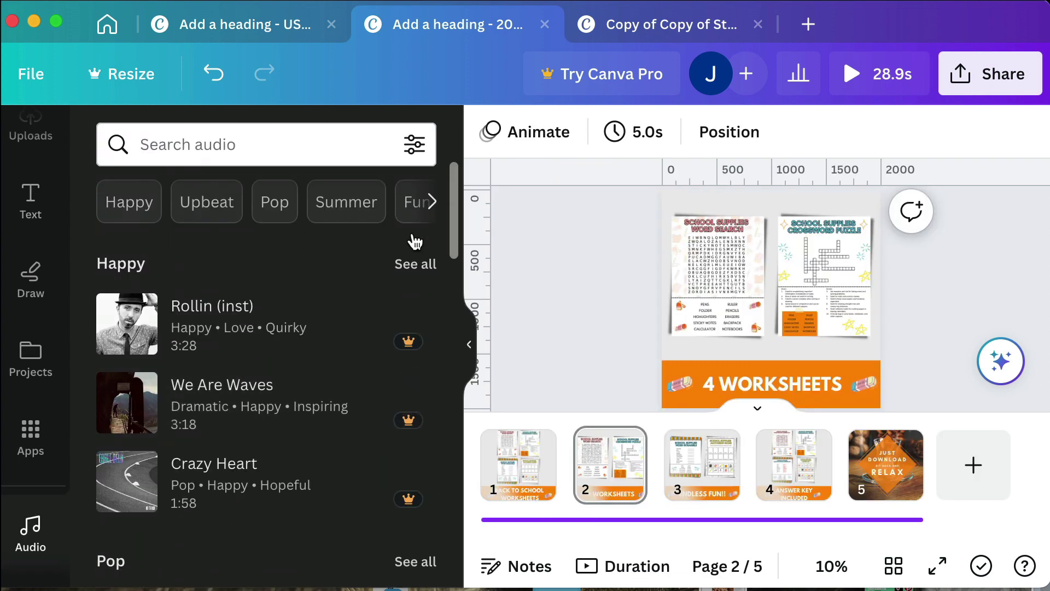
scroll(31, 383, "up", 5)
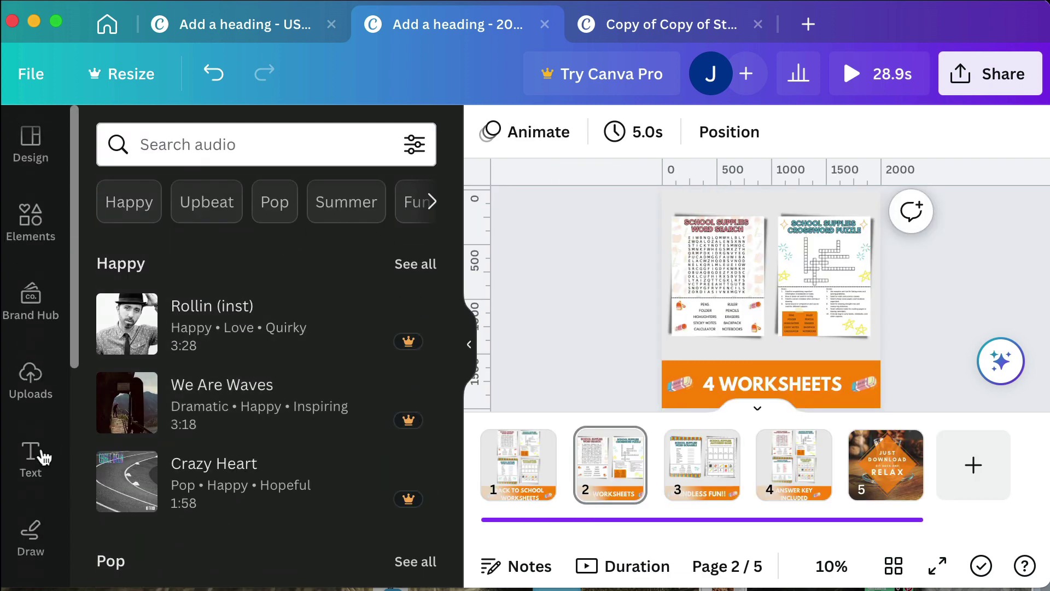
left_click(31, 377)
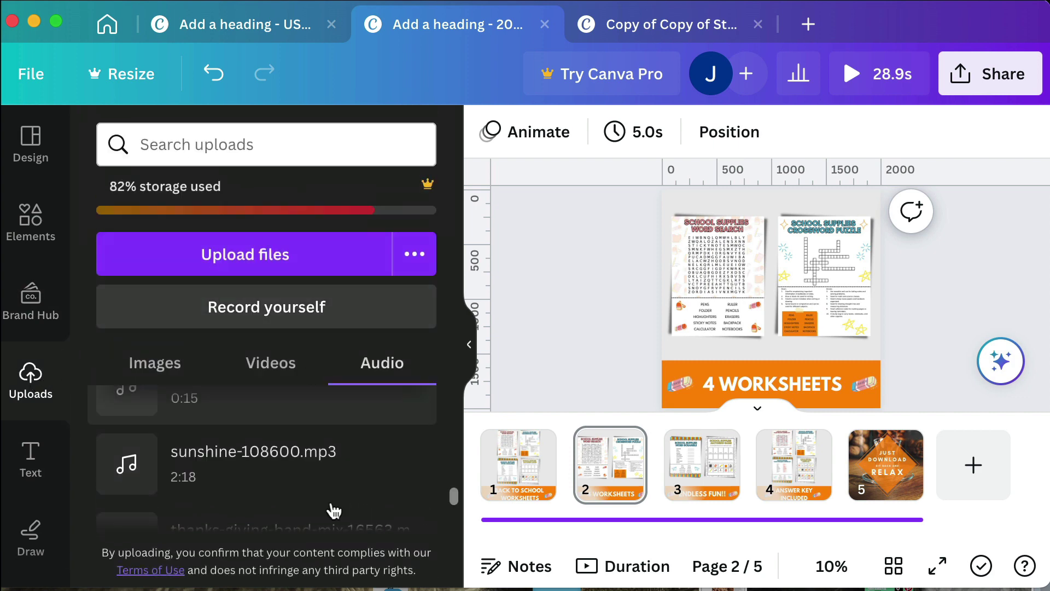
left_click(218, 469)
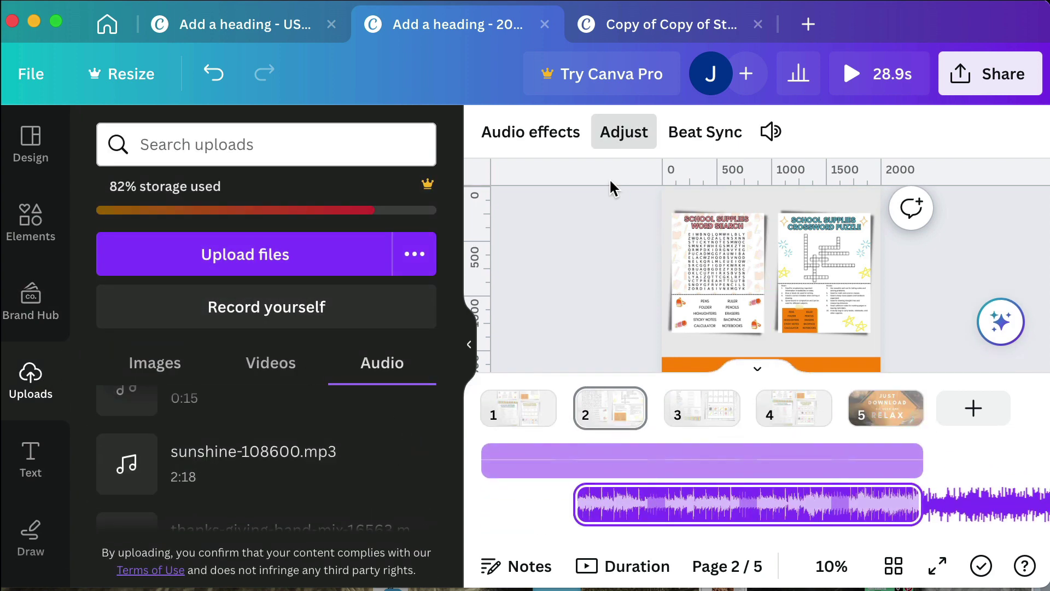
Step: Open the soundtrack's audio effects and select the Fade out field
left_click(555, 139)
left_click(425, 188)
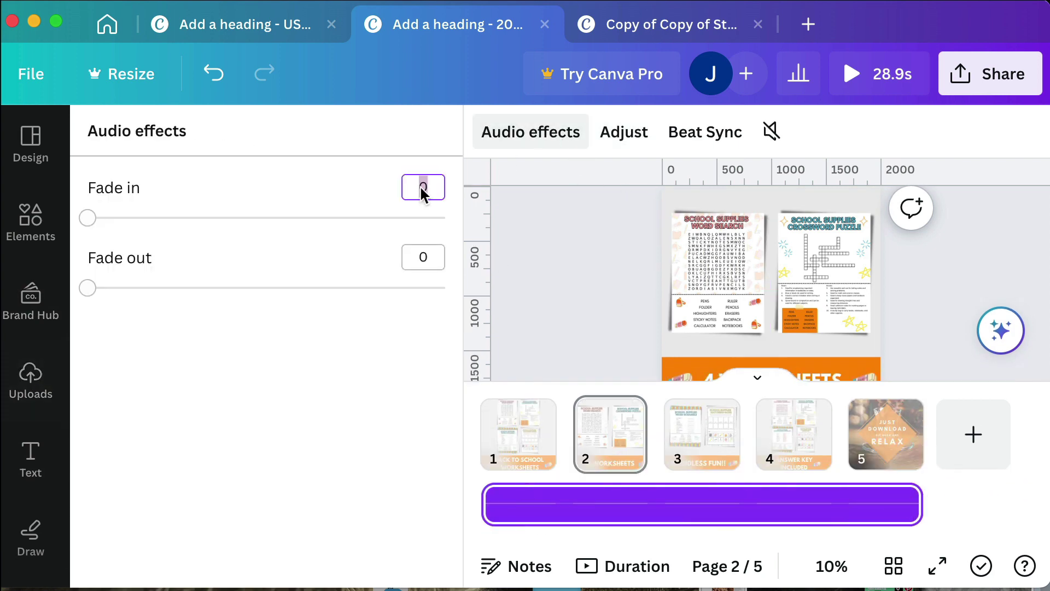
left_click(430, 257)
Step: Set a 1.0s fade out, unmute the soundtrack and play the design preview
type("1")
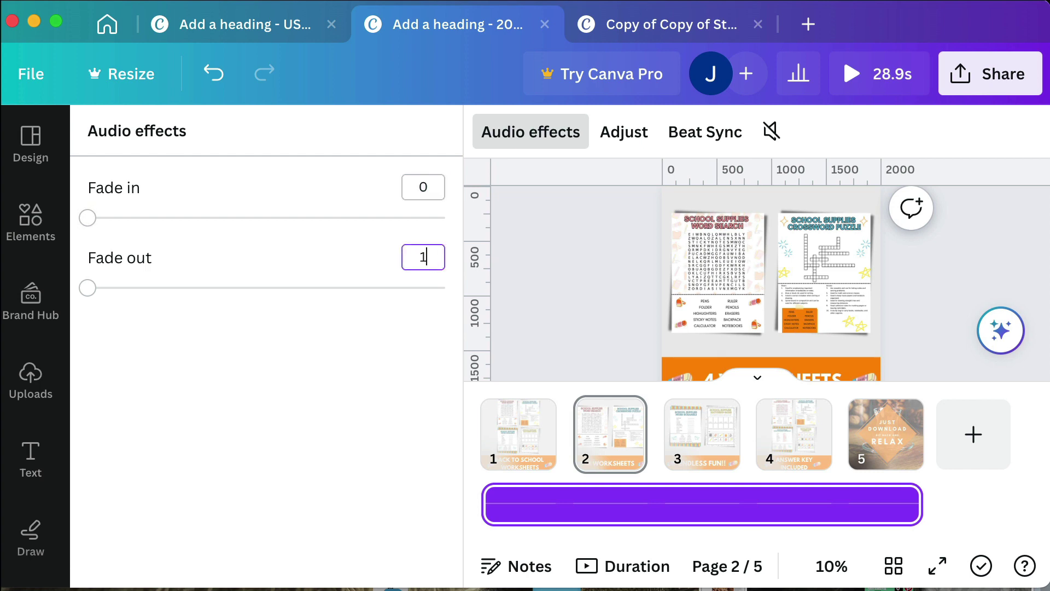
left_click(357, 366)
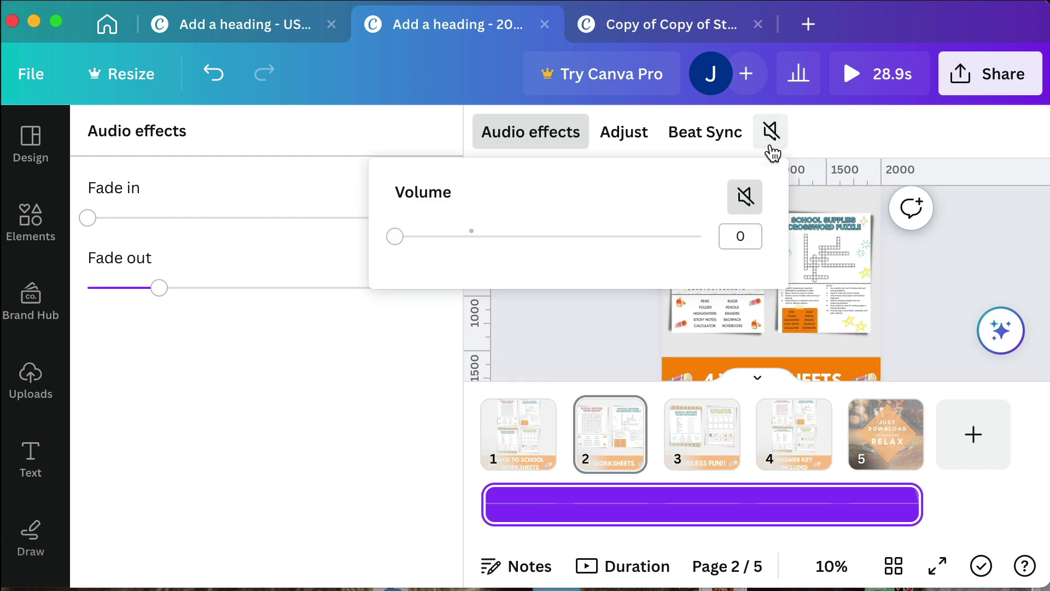
left_click(746, 196)
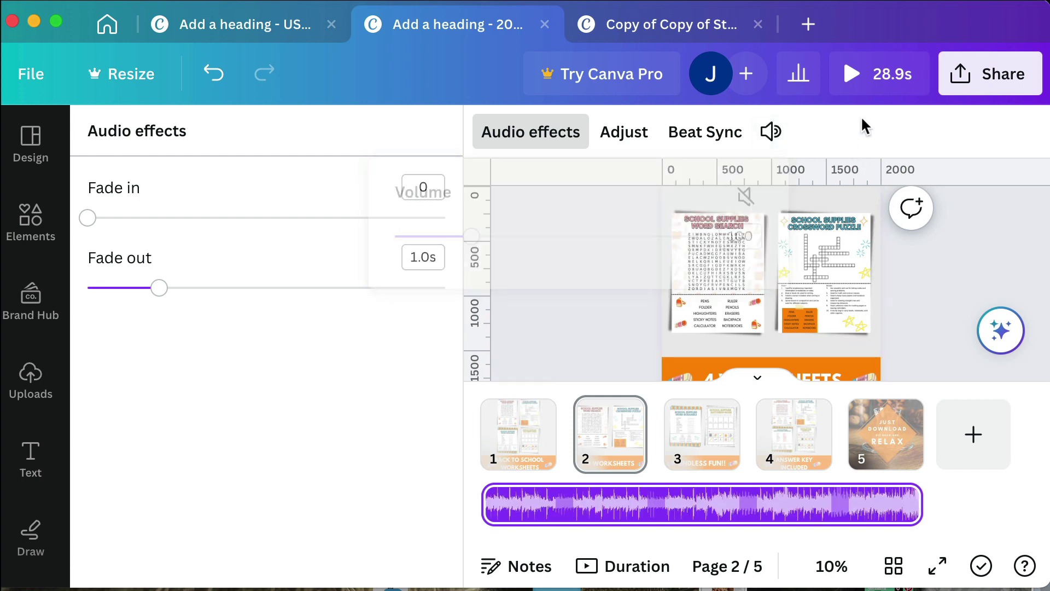
left_click(851, 79)
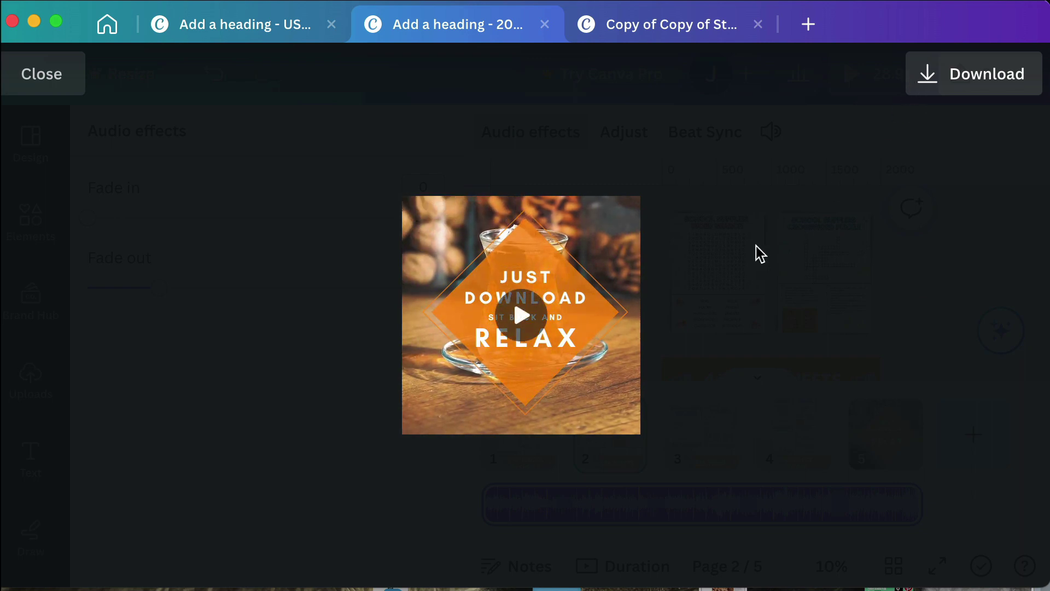
Step: Download all five pages as an MP4 video from the Share menu
left_click(53, 86)
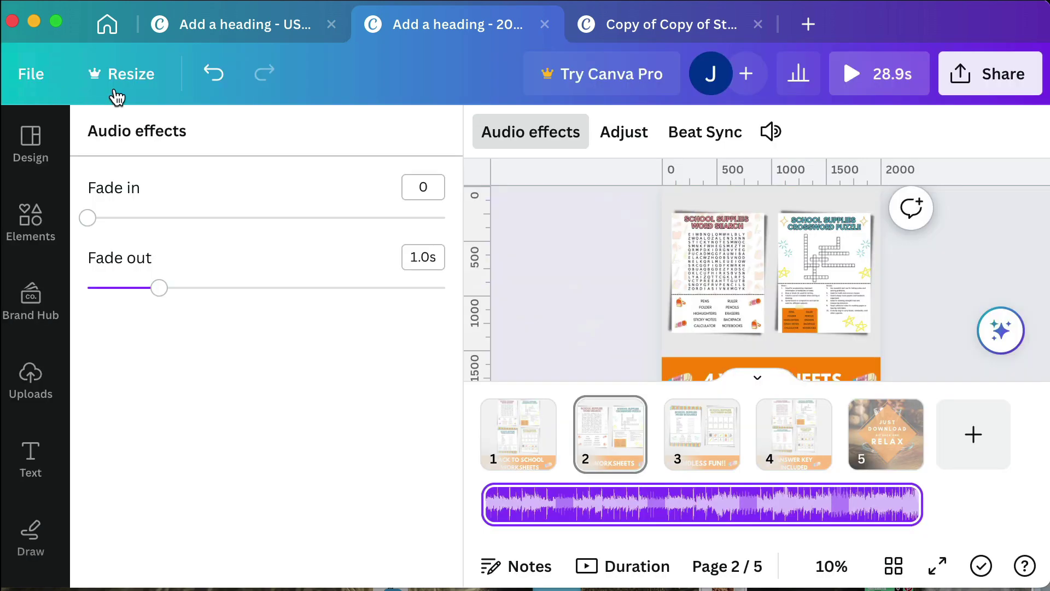
left_click(1007, 76)
scroll(875, 288, "down", 2)
scroll(874, 288, "down", 4)
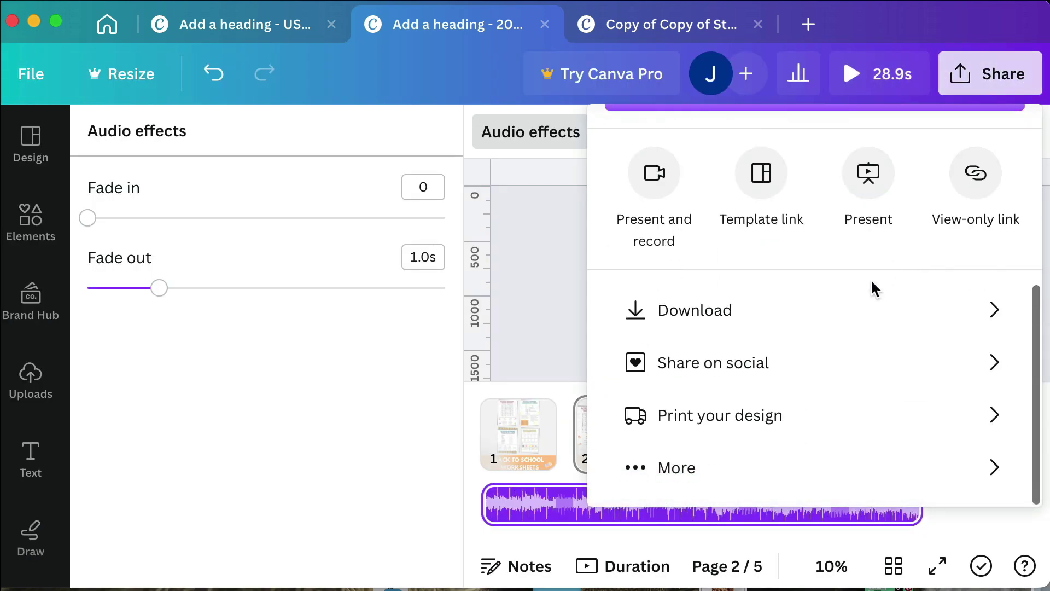
left_click(840, 325)
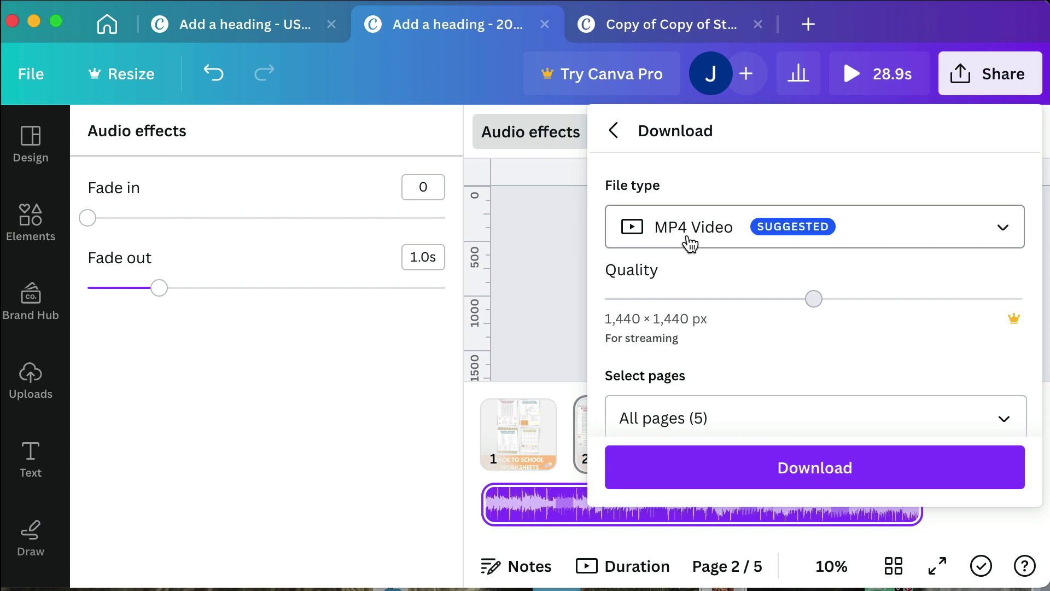
scroll(692, 244, "down", 3)
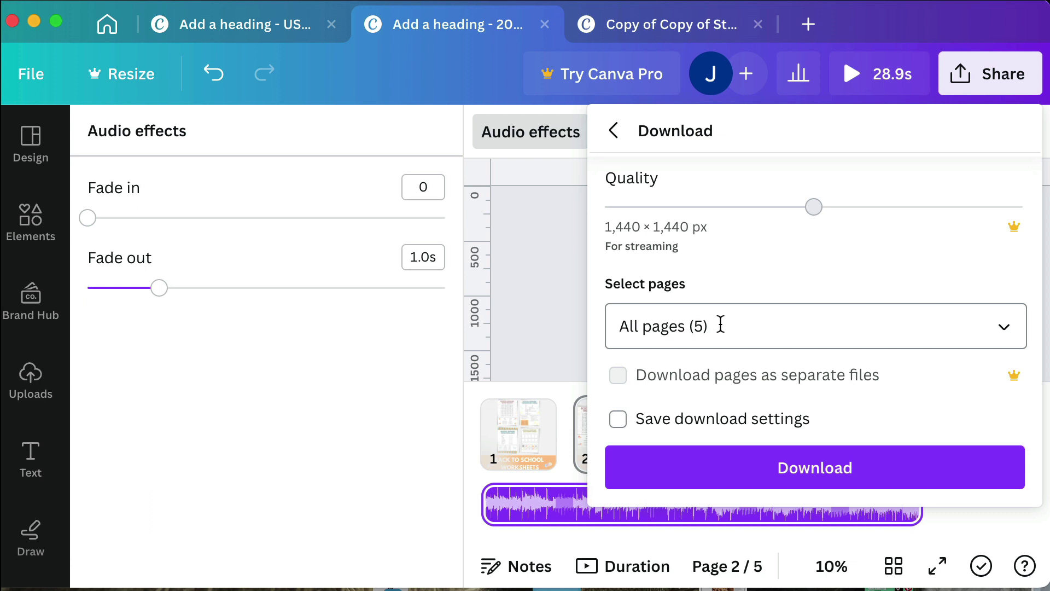
left_click(814, 473)
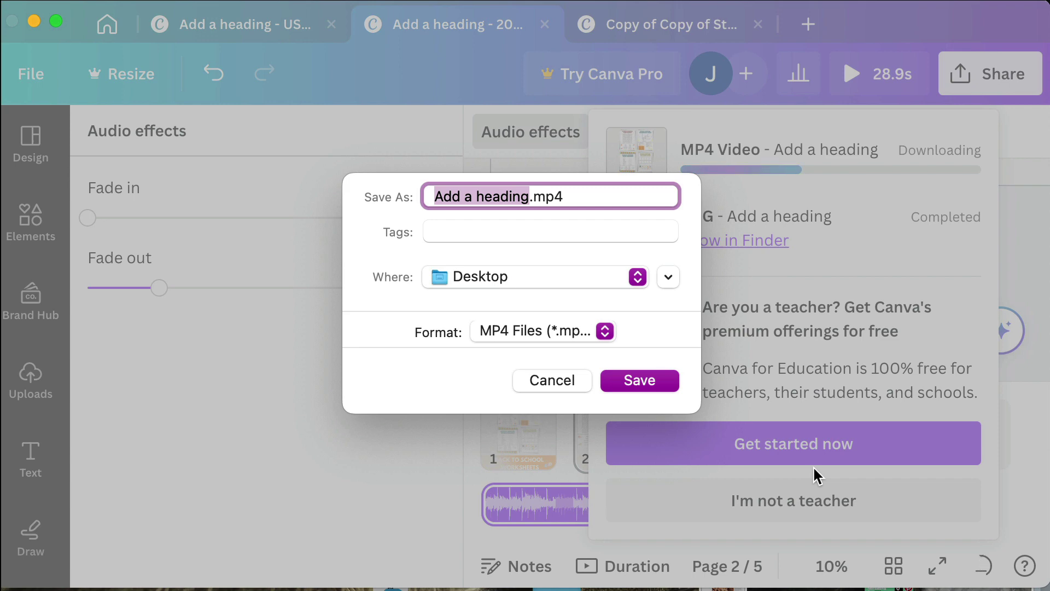
Step: Save the video to the Desktop as 'Back To School Worksheet Video'
type("Back To ")
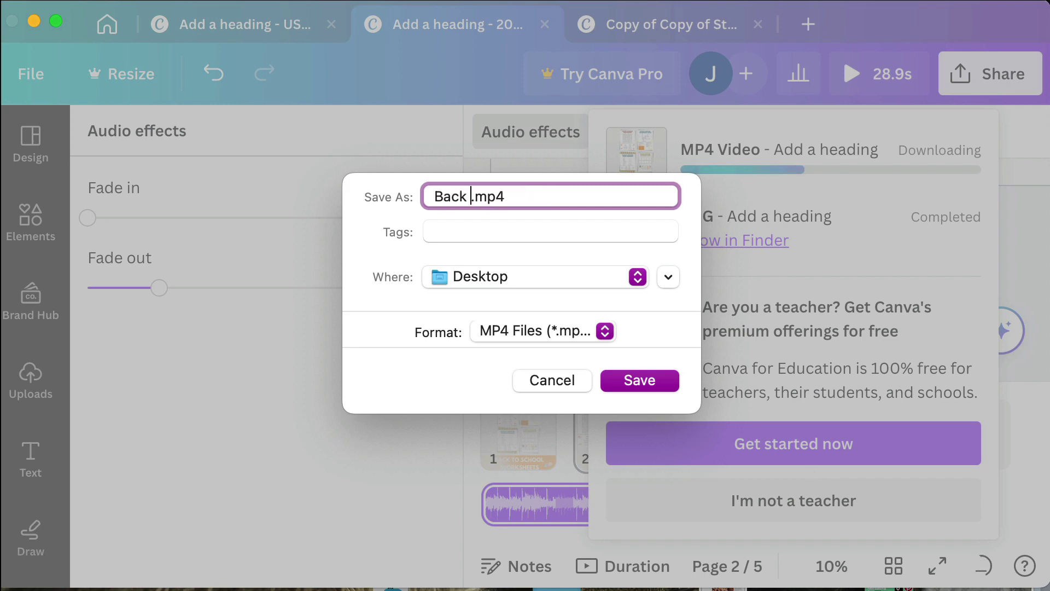
type("School W")
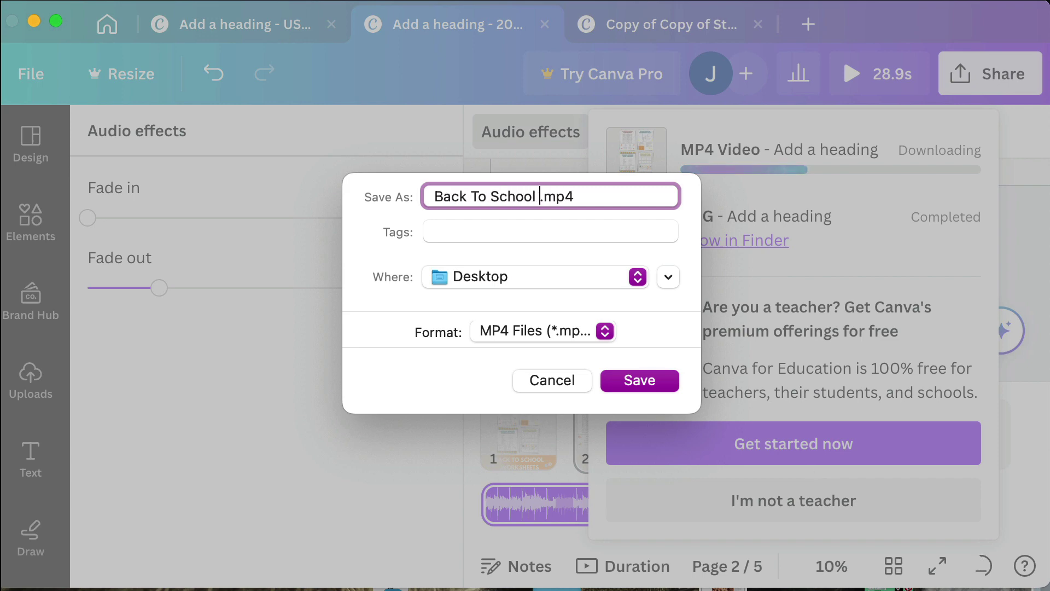
type("orksheet ")
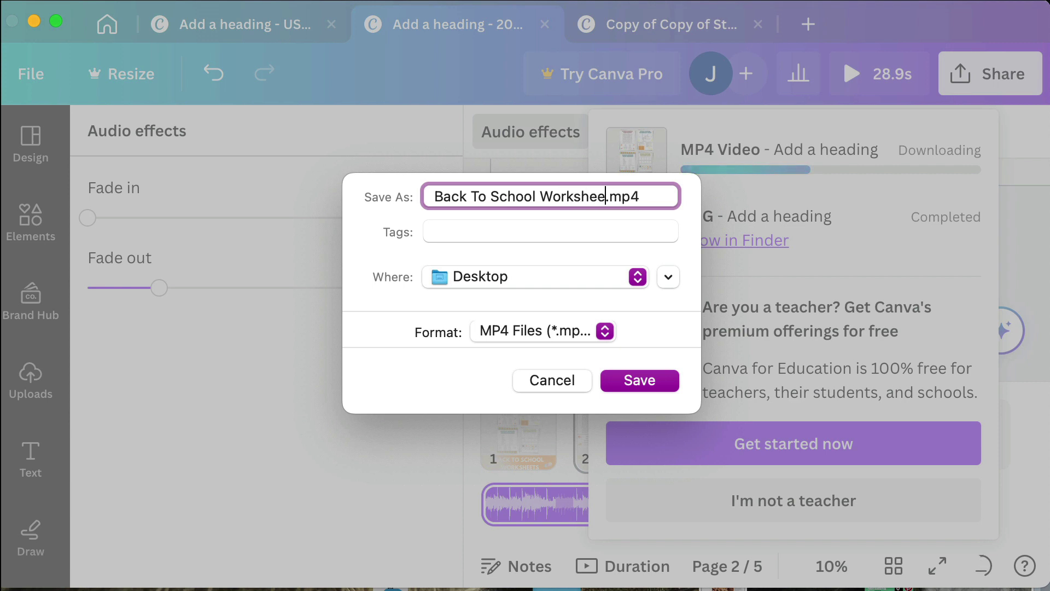
type("Vd")
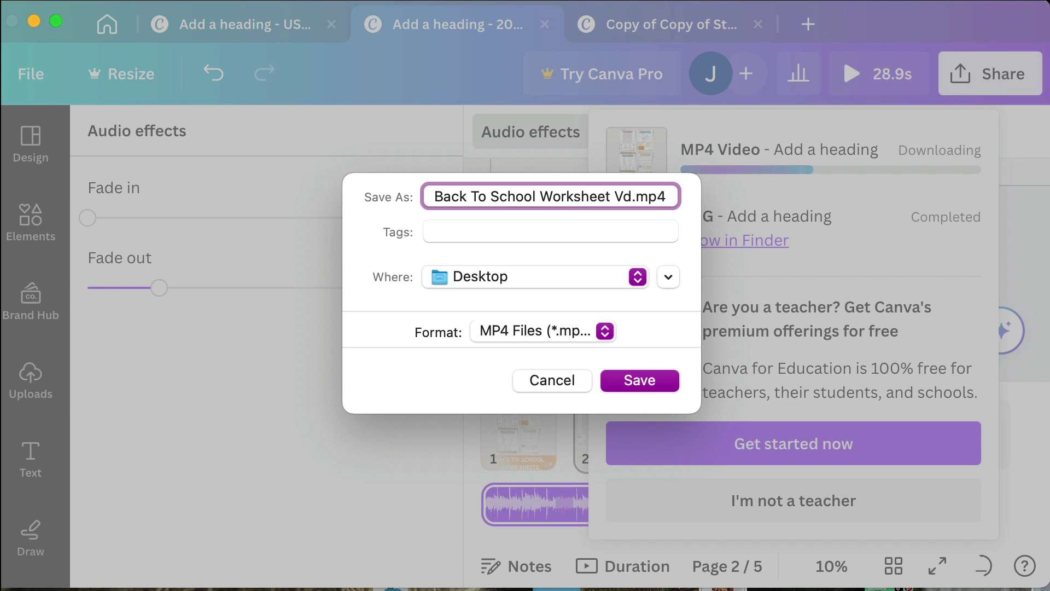
key("BackSpace")
type("ideo")
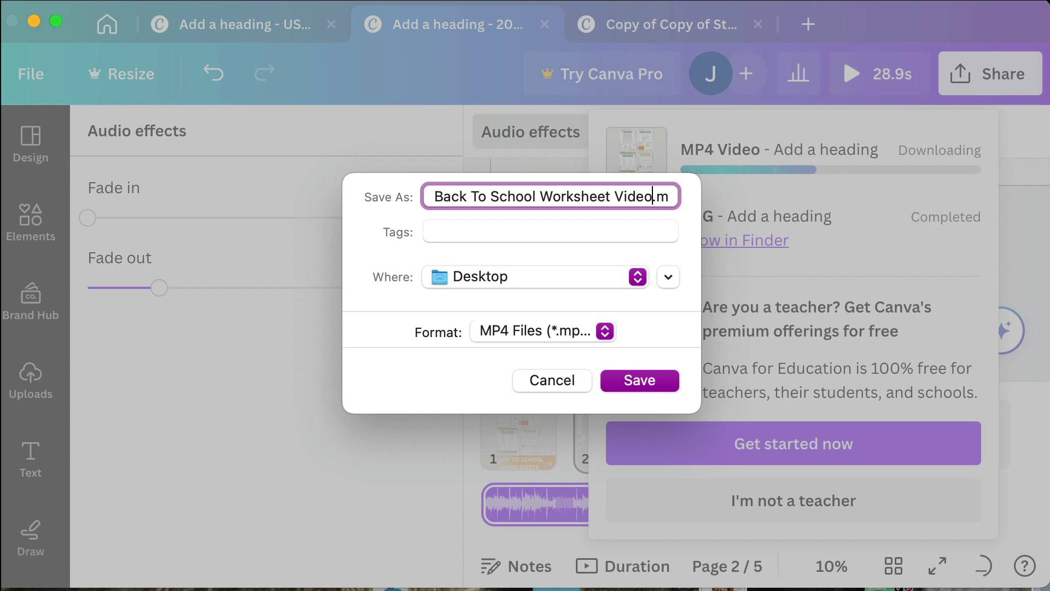
key("Return")
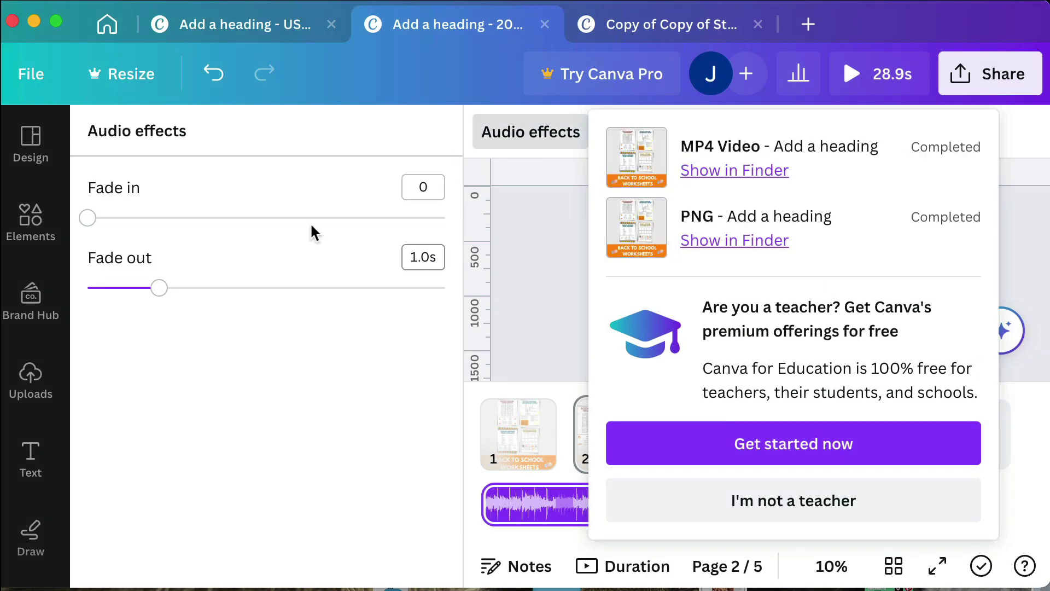
Step: Close the downloads popup and rename the design to 'Worksheet Template'
left_click(1024, 277)
left_click(655, 245)
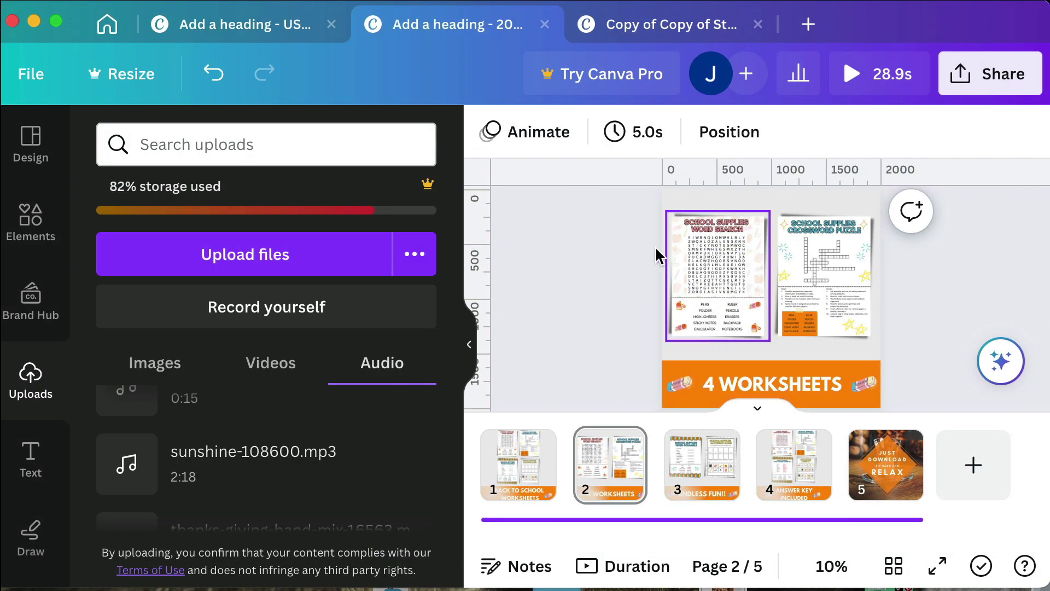
left_click(36, 82)
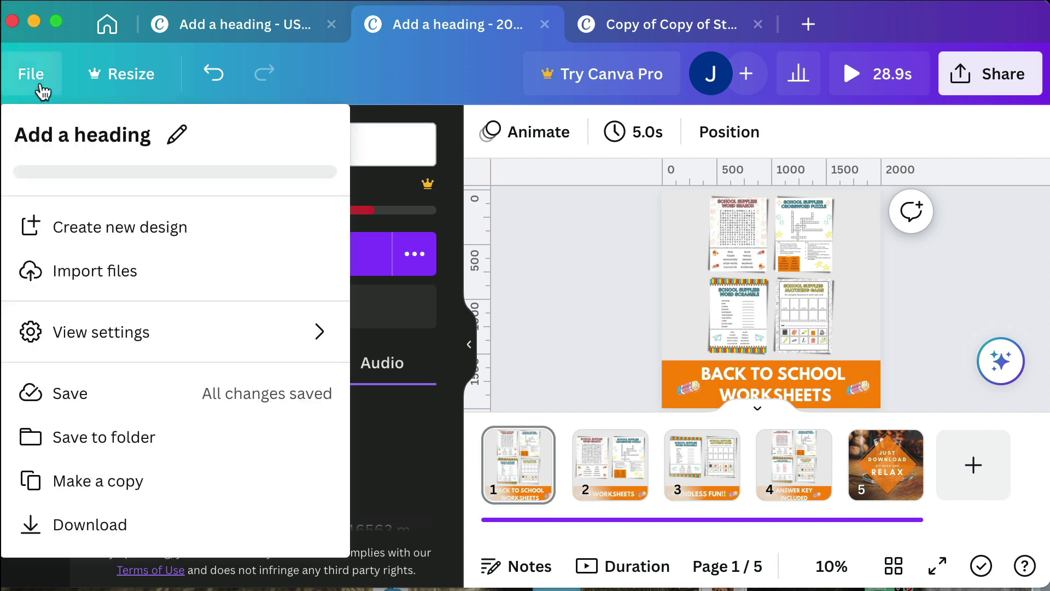
left_click(88, 137)
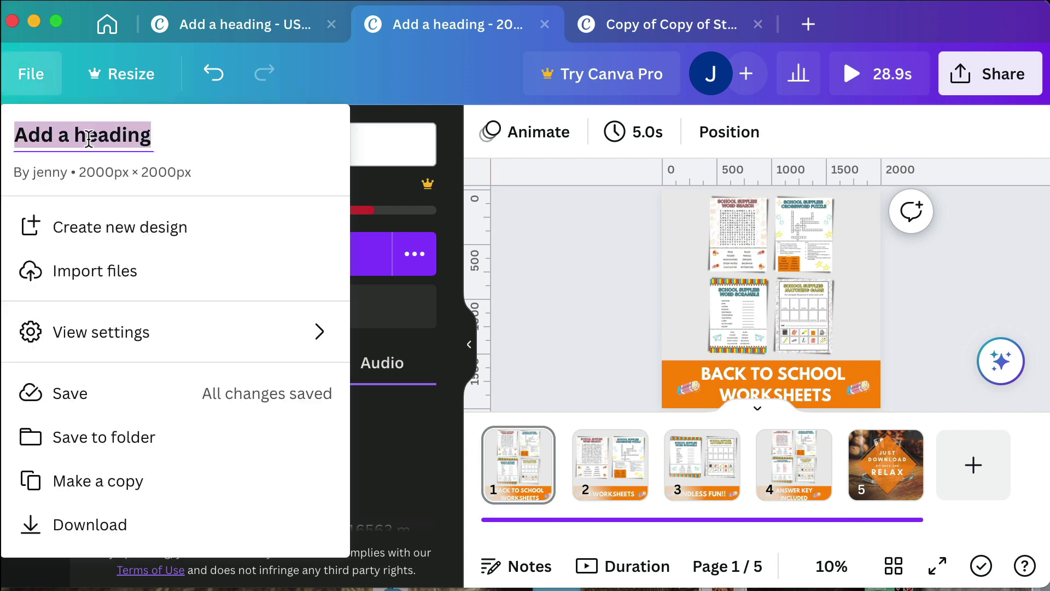
type("W")
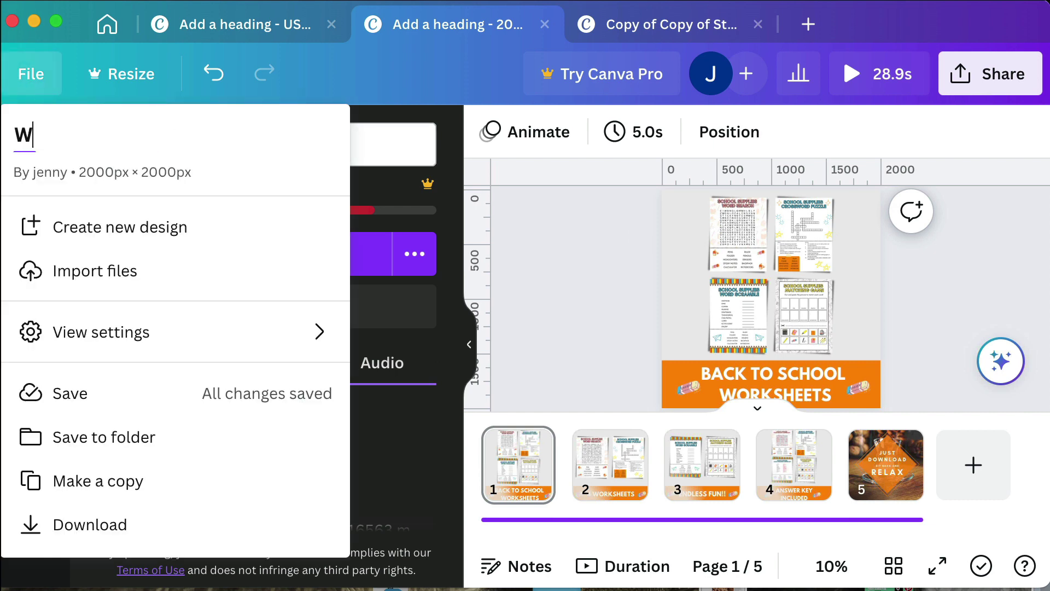
type("orksheet")
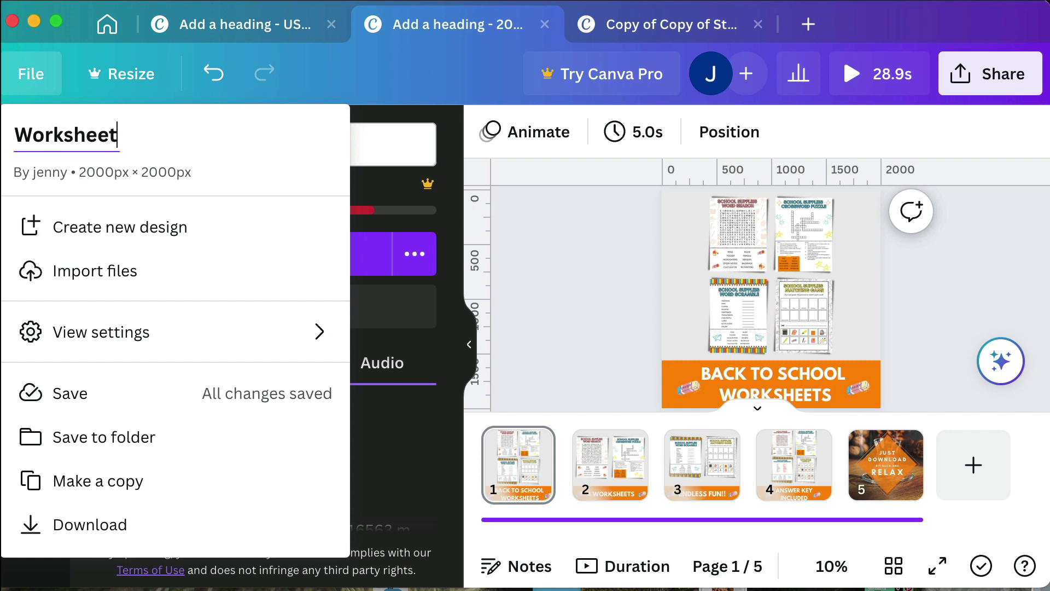
type(" Template")
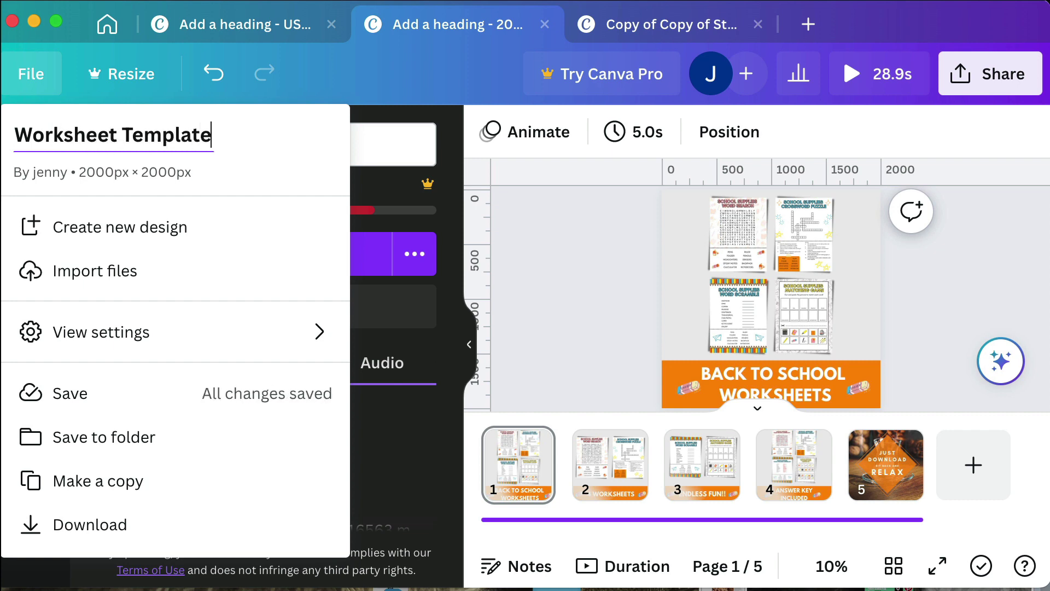
left_click(550, 267)
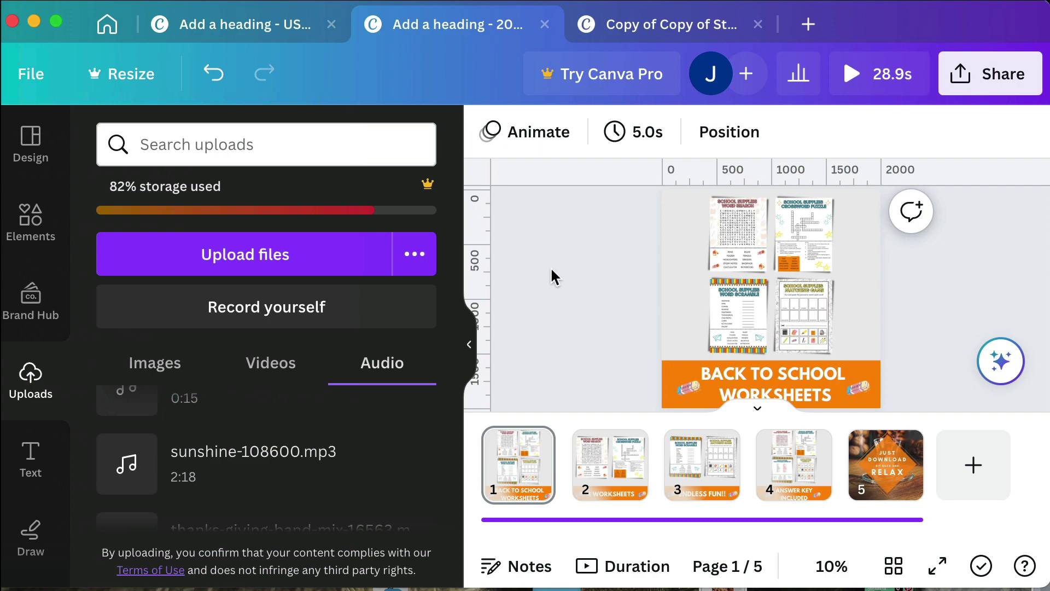
Step: Make a copy of the Worksheet Template design from the Canva home page
left_click(110, 40)
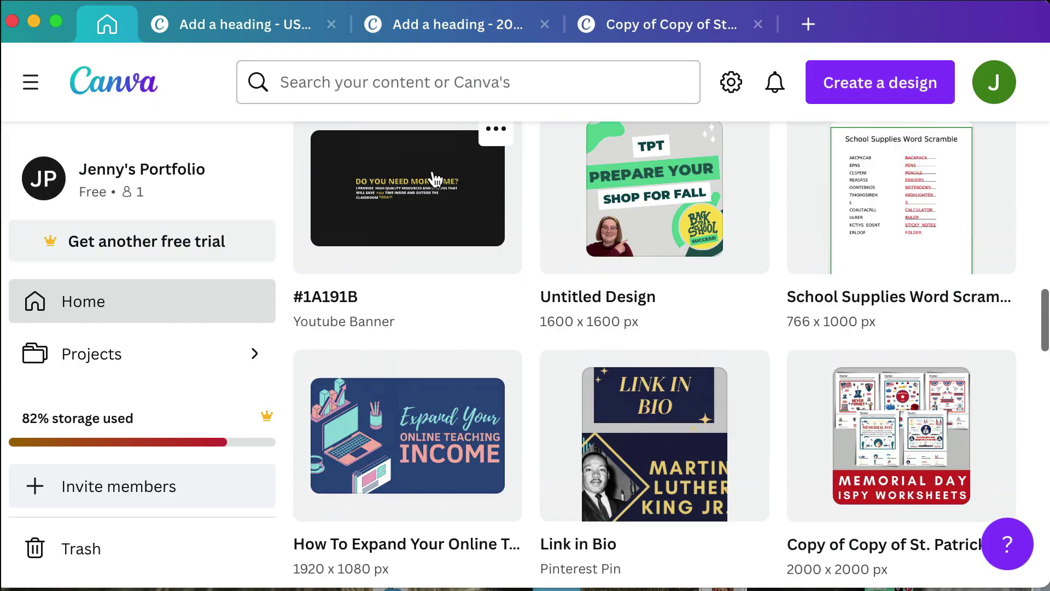
scroll(383, 383, "down", 8)
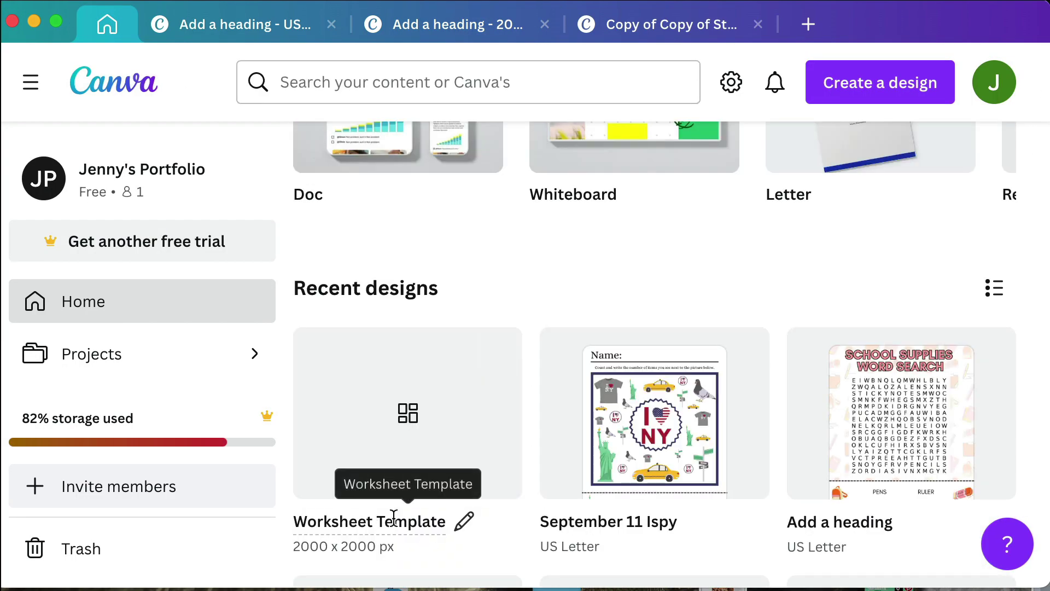
left_click(494, 358)
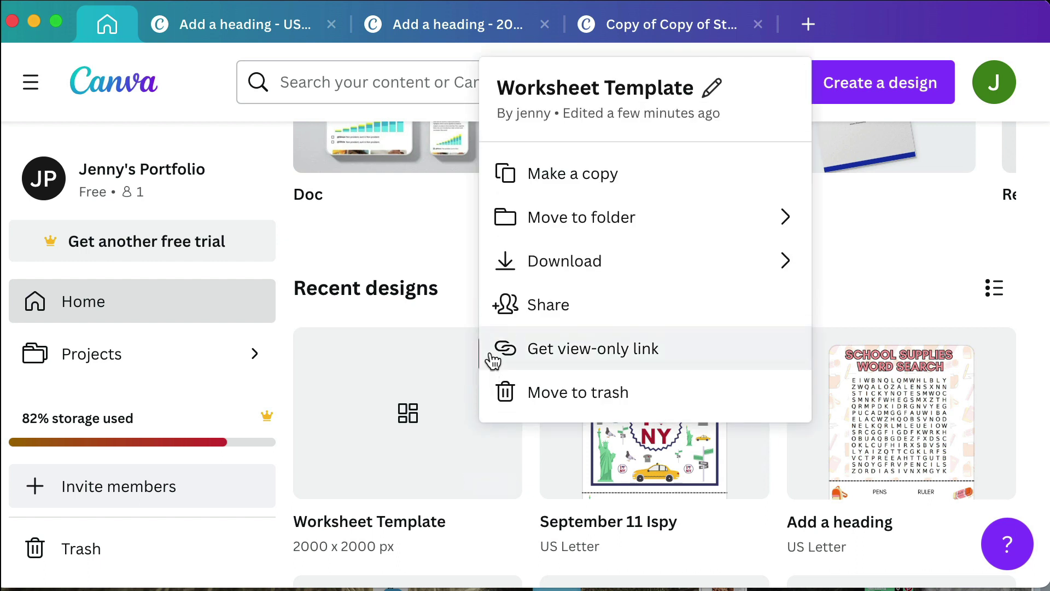
left_click(548, 175)
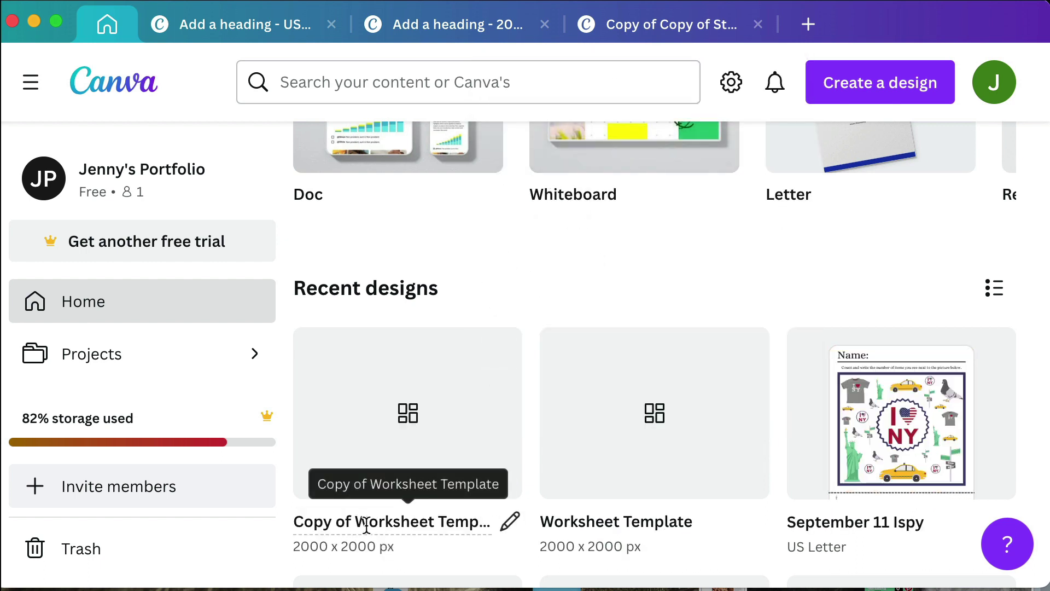
Step: Rename the copied design to 'fall worksheet'
left_click(394, 522)
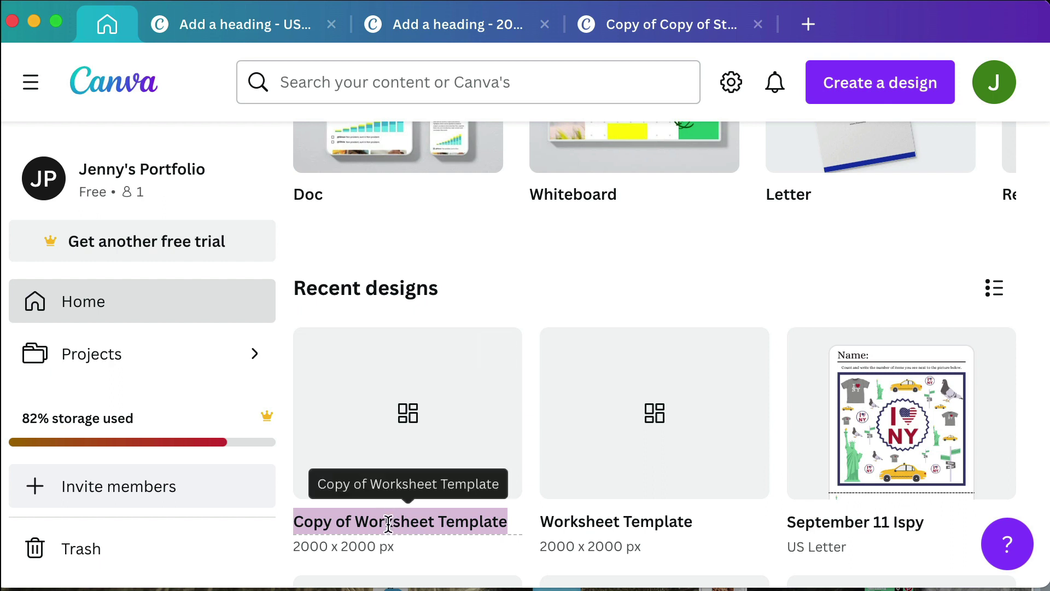
type("fa")
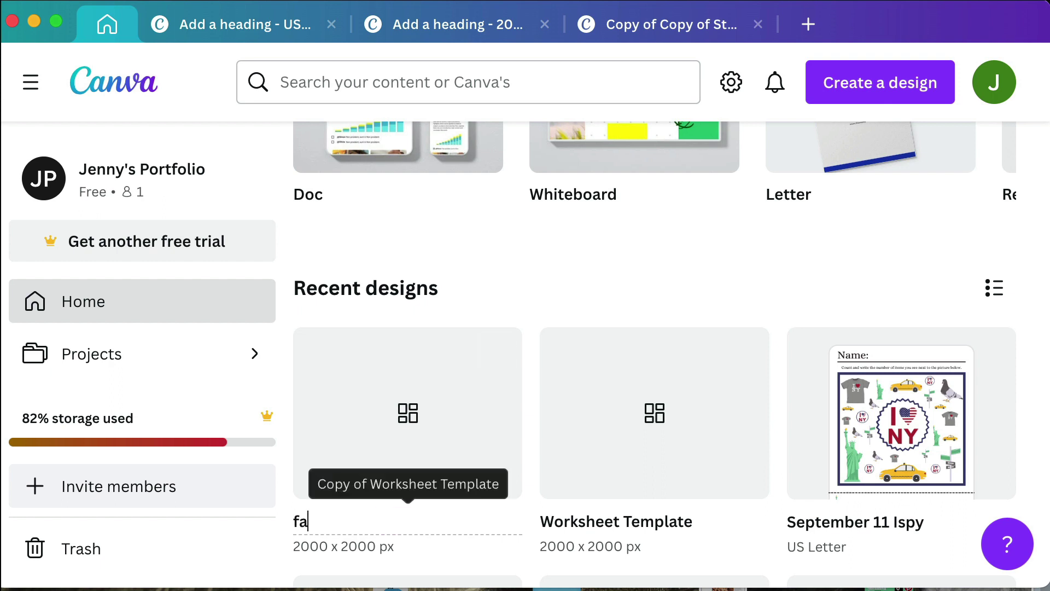
type("ll worksheet")
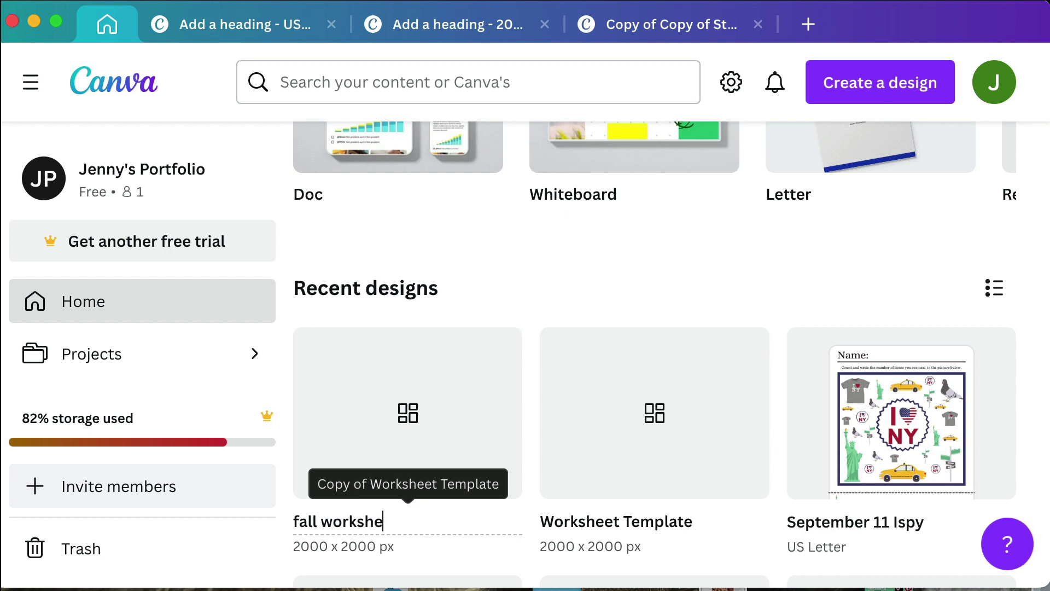
key("BackSpace")
Step: Open the 'fall worksheet' copy and delete page 1's four worksheet mockups, including Word Scramble
type("t")
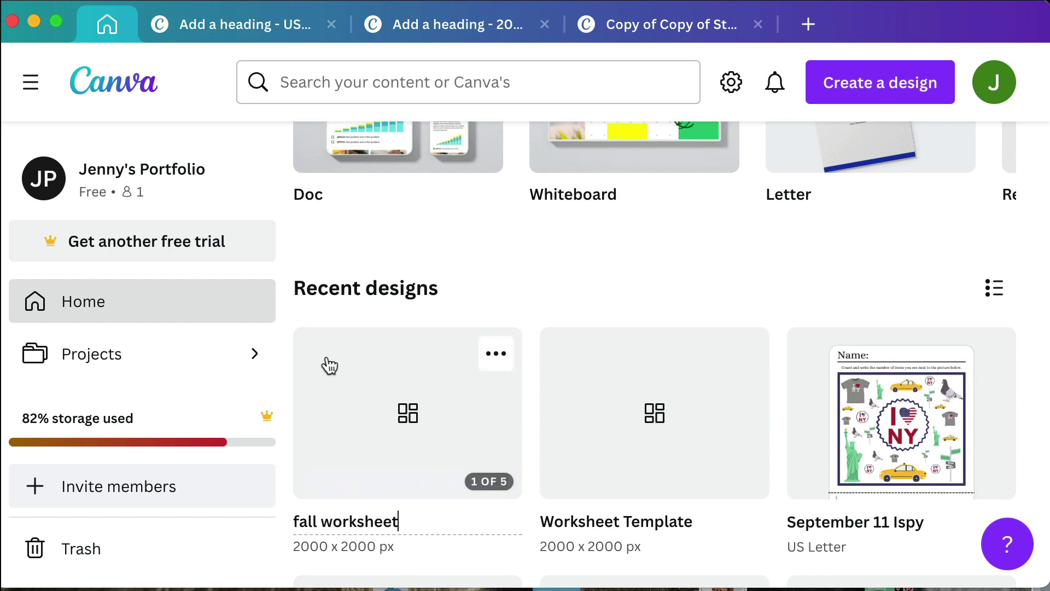
left_click(326, 362)
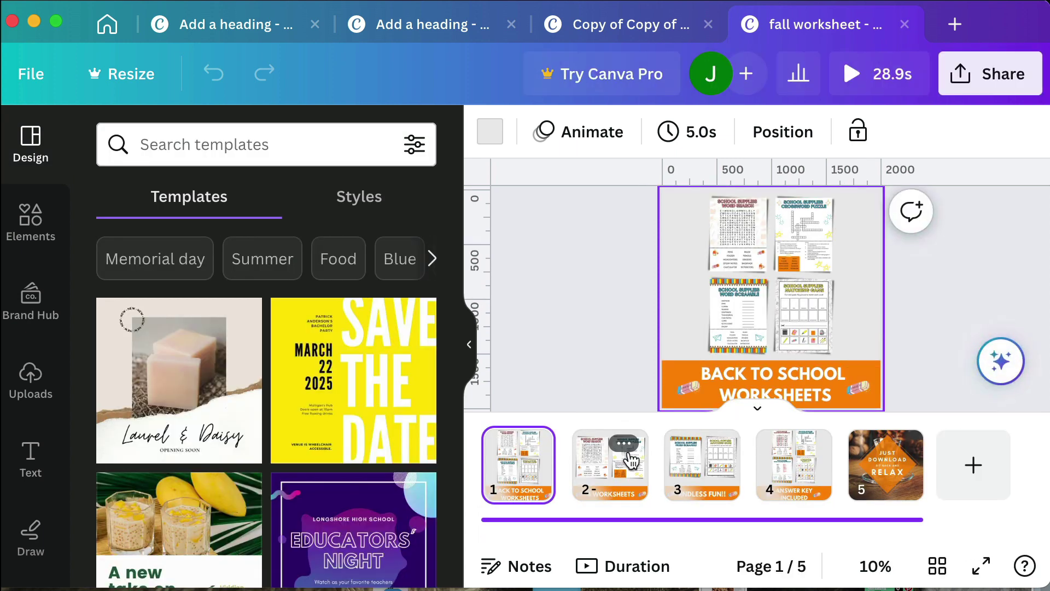
left_click(727, 319)
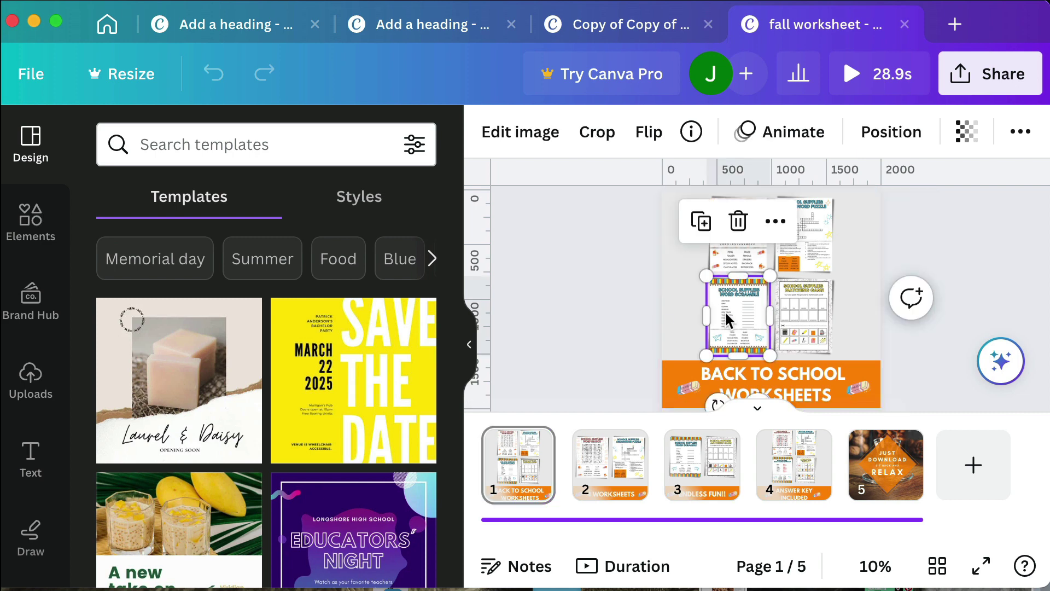
key("Delete")
left_click(809, 297)
key("Delete")
left_click(806, 247)
key("Delete")
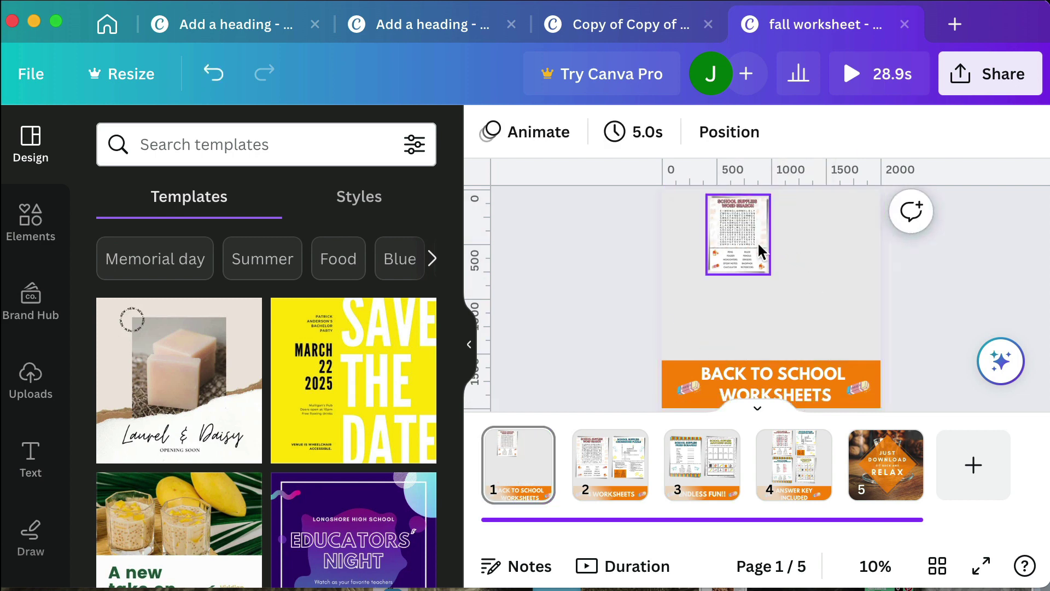
left_click(757, 241)
key("Delete")
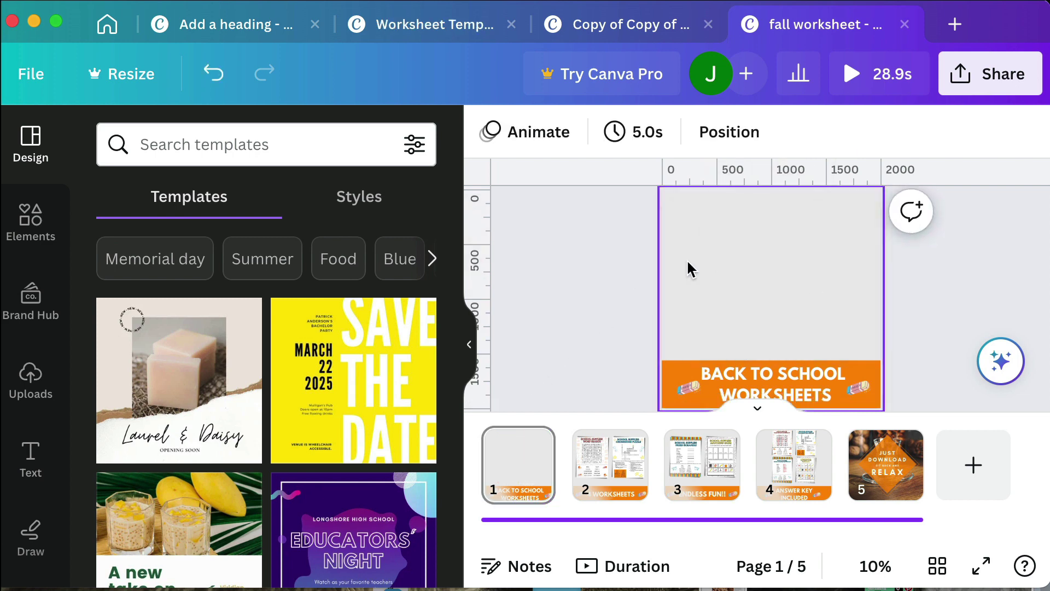
scroll(746, 379, "down", 5)
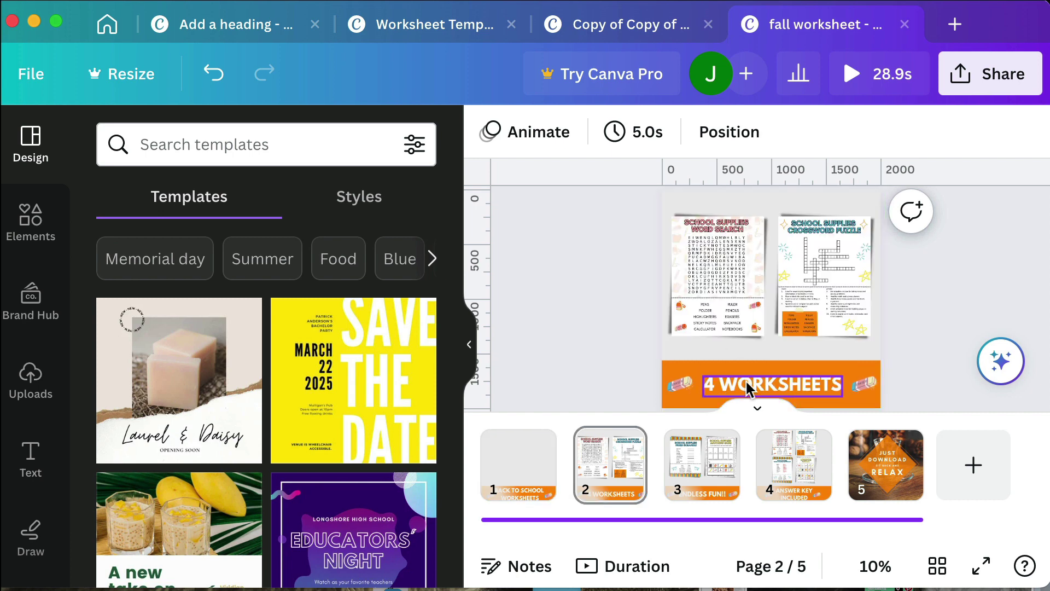
scroll(746, 388, "down", 2)
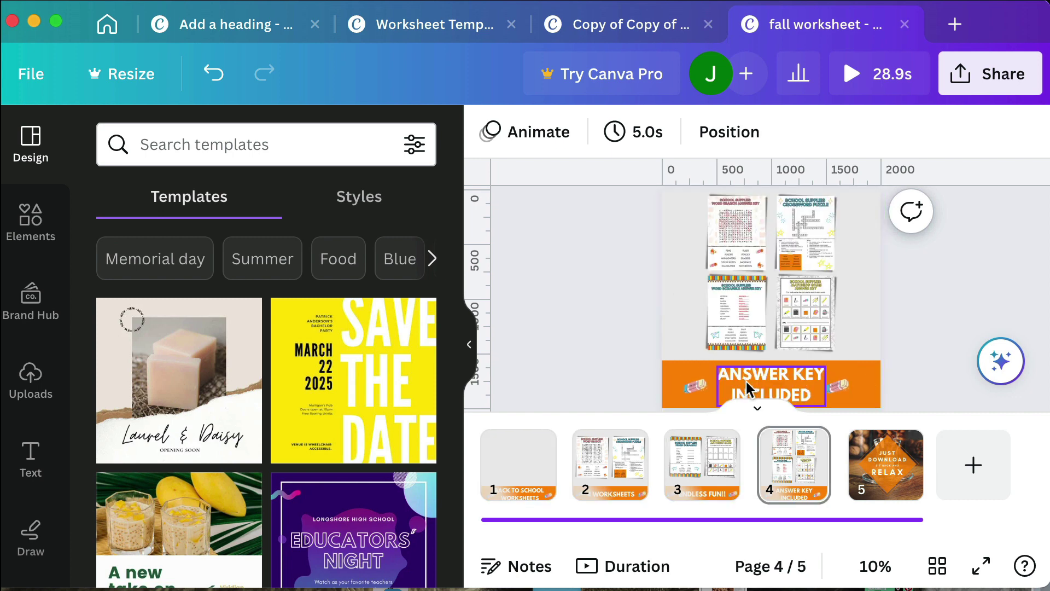